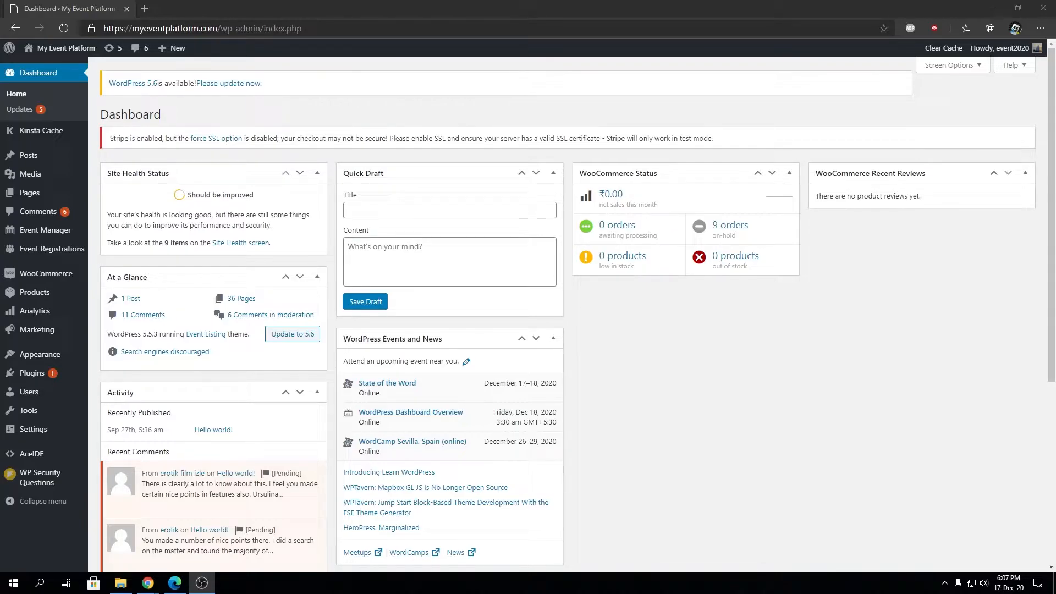
Step: Open the page for adding new plugins and search for "Login Lockdown"
click(628, 412)
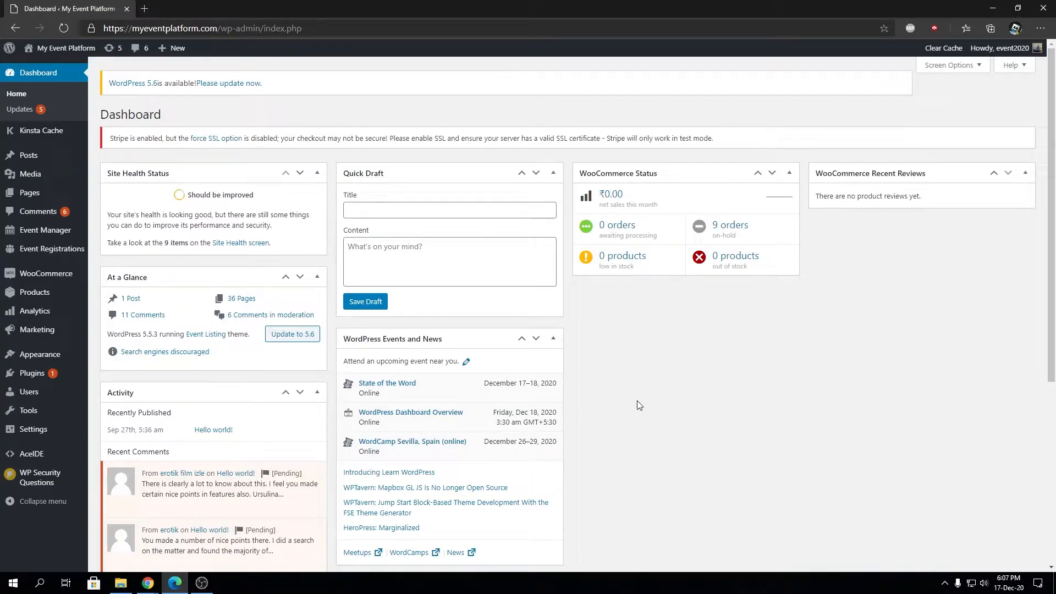
click(114, 391)
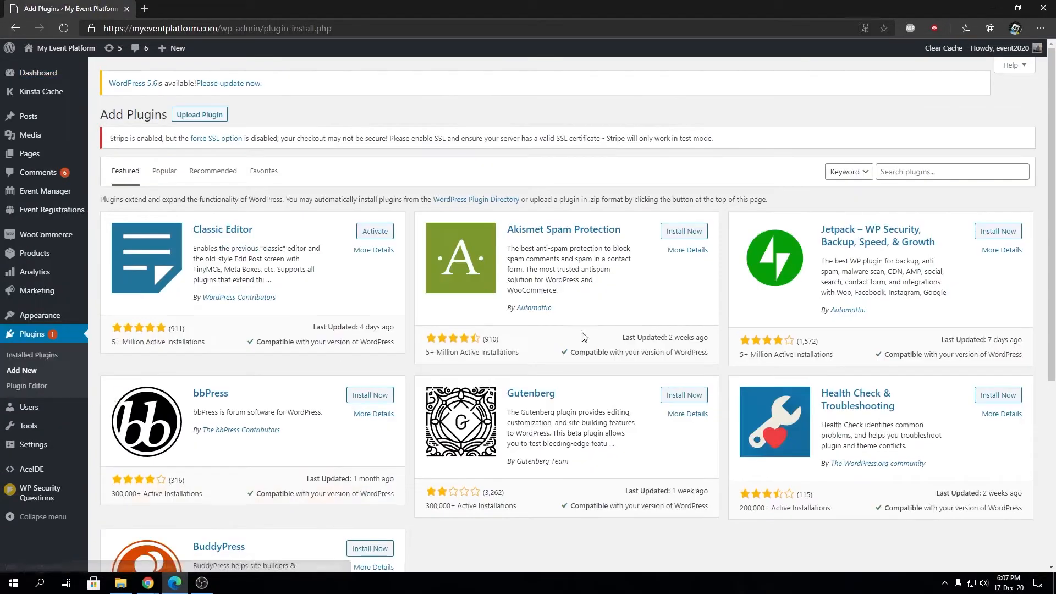
click(938, 171)
text(Login Lock)
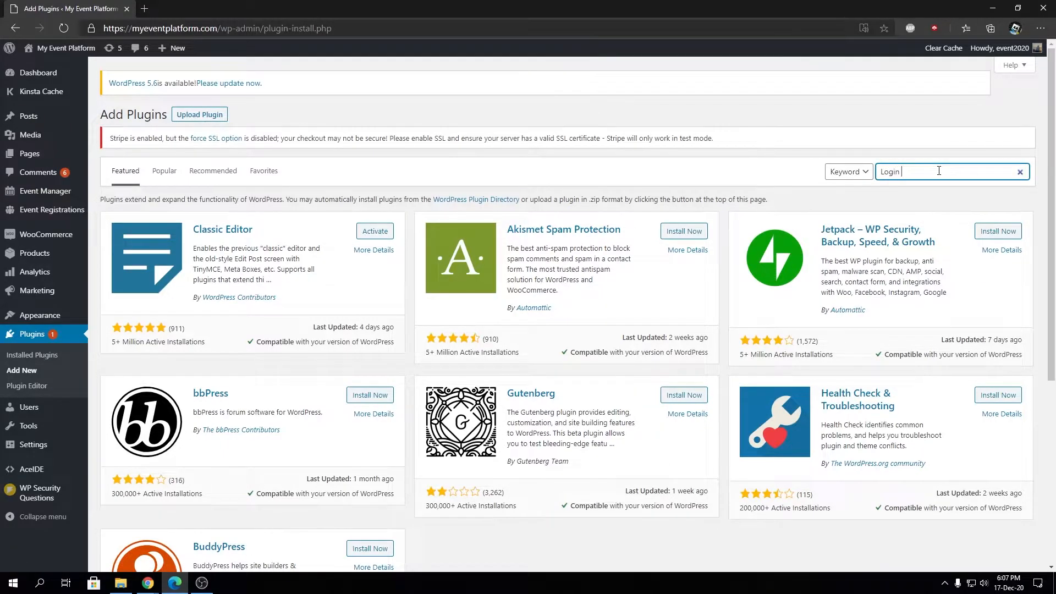
text(down)
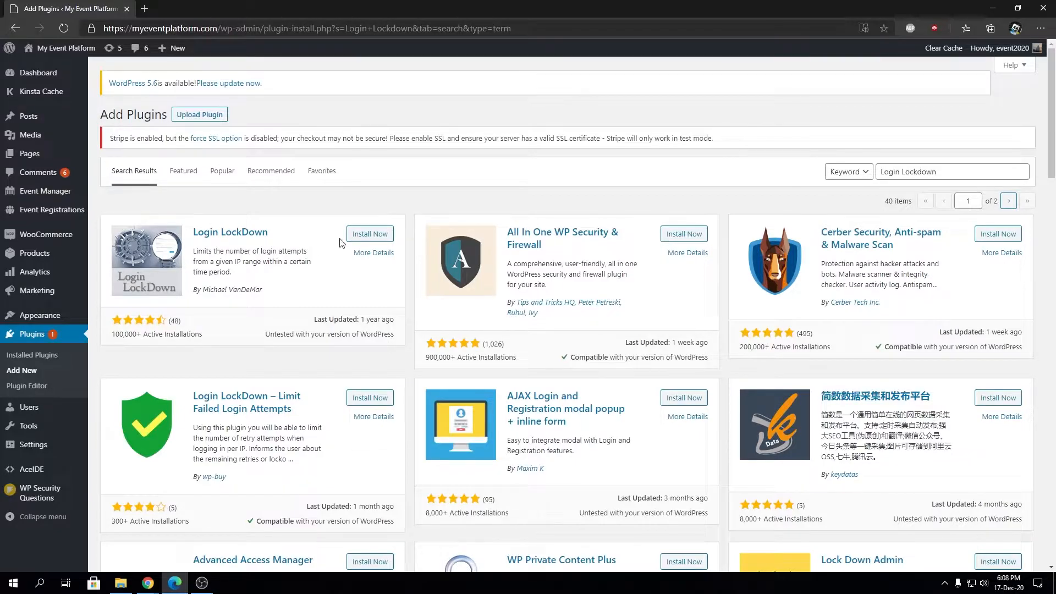
Step: Install and activate the Login LockDown plugin
click(358, 238)
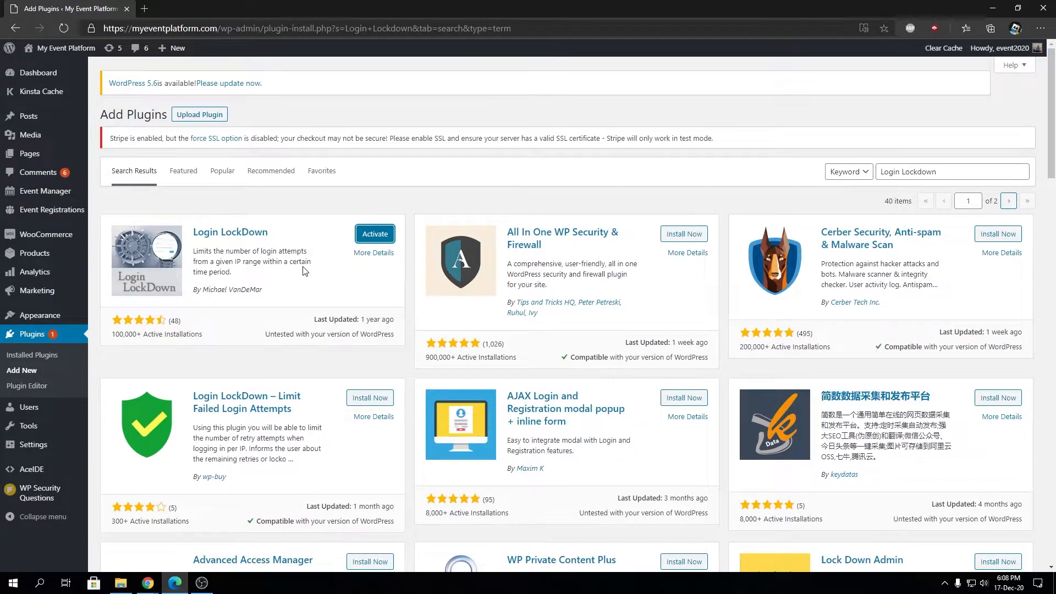
scroll(304, 270, down, 3)
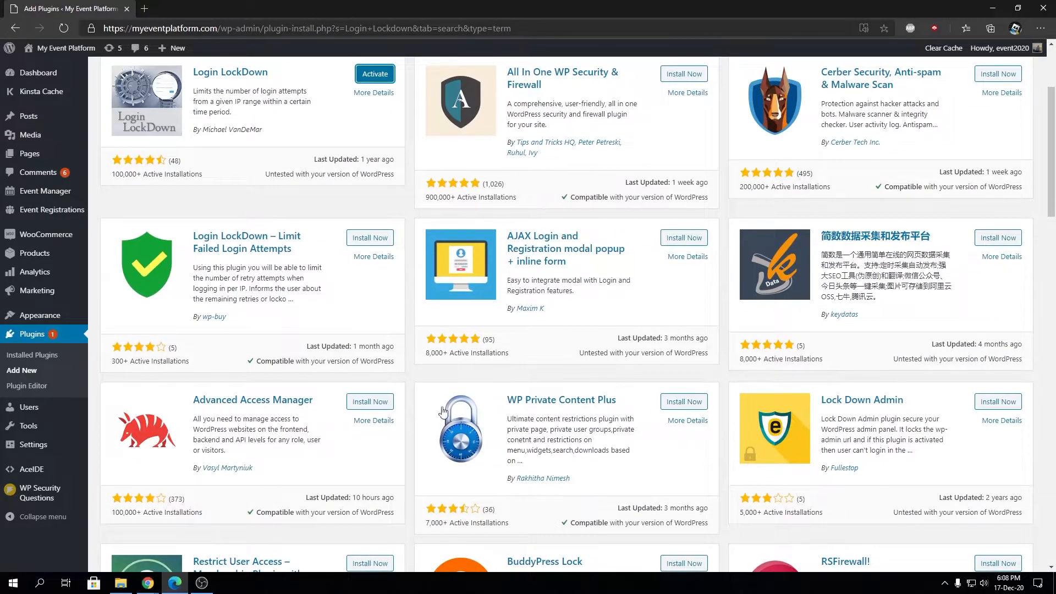
scroll(673, 373, up, 3)
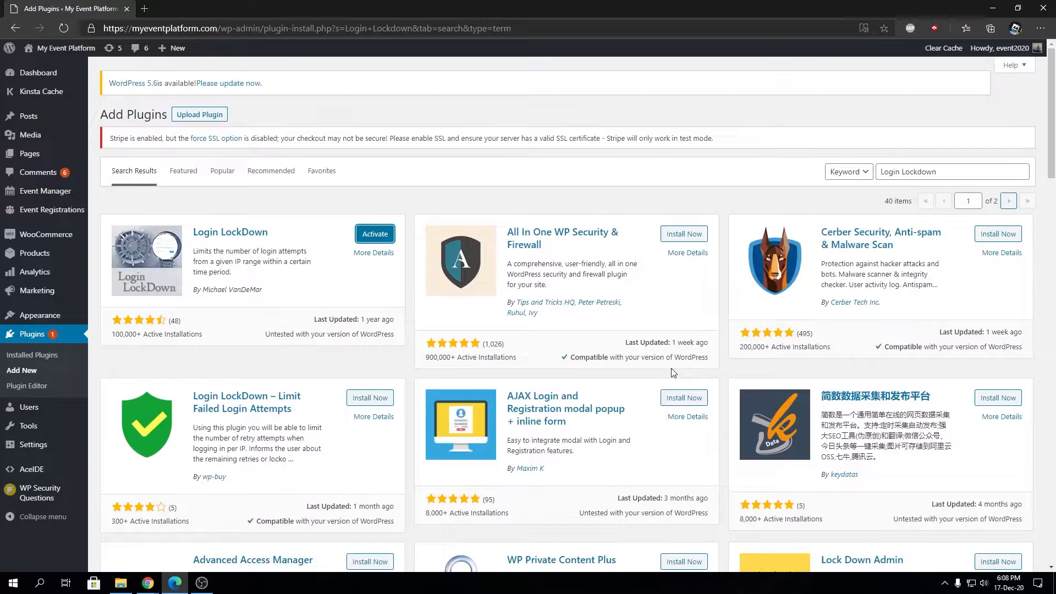
click(374, 235)
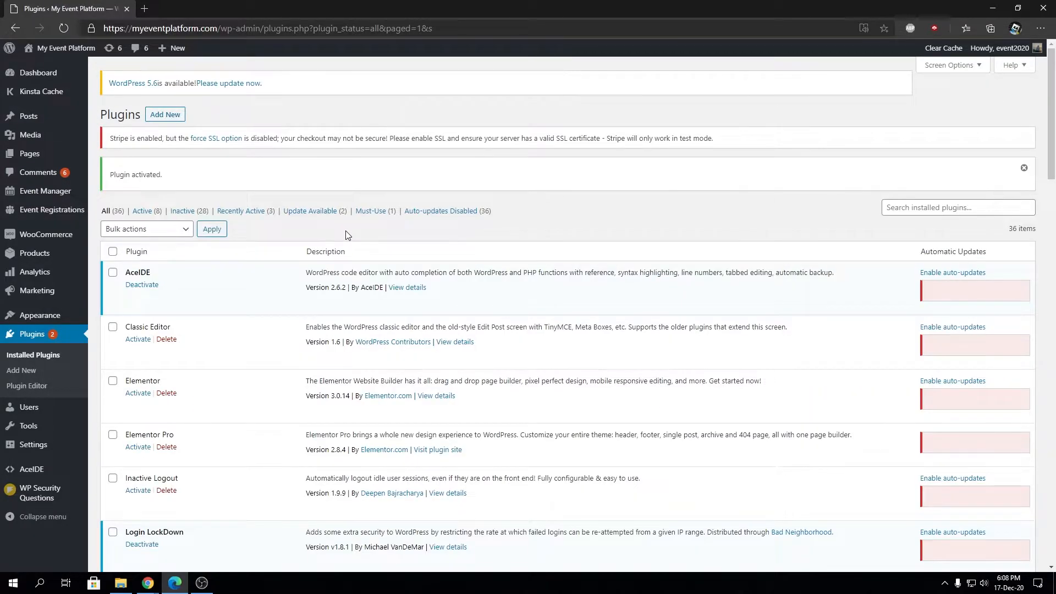
Step: Open the Login LockDown options, check the activity list of locked-out IP addresses, and return to the plugin's settings
mouse_move(32, 443)
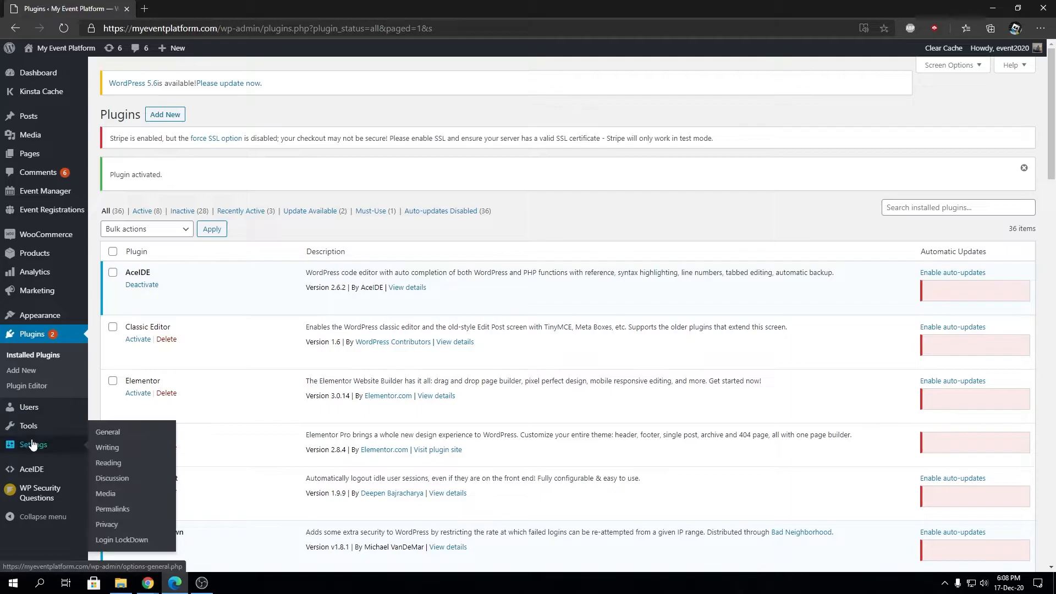
click(127, 541)
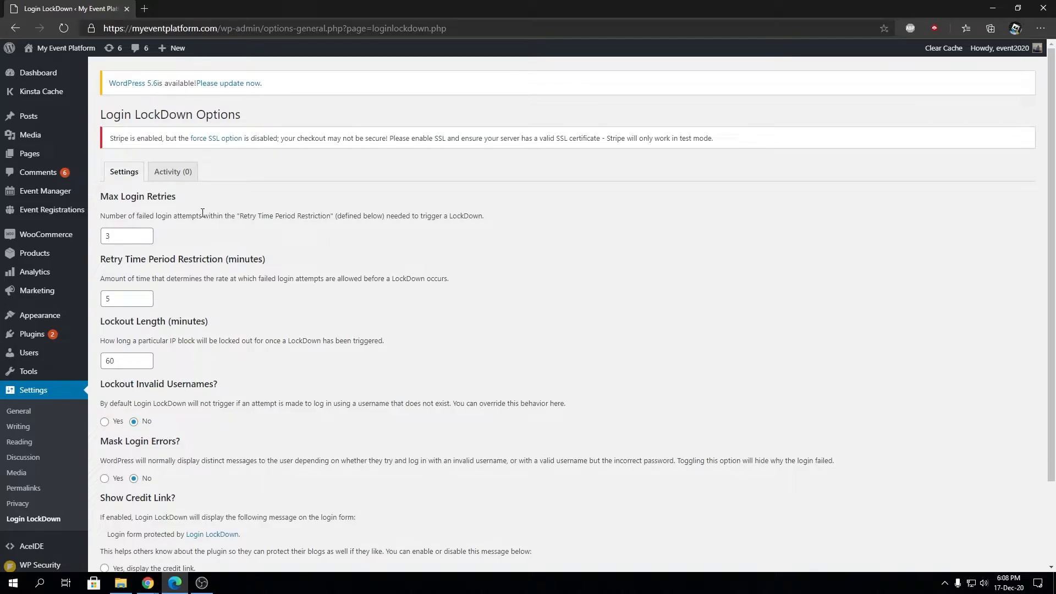
click(169, 173)
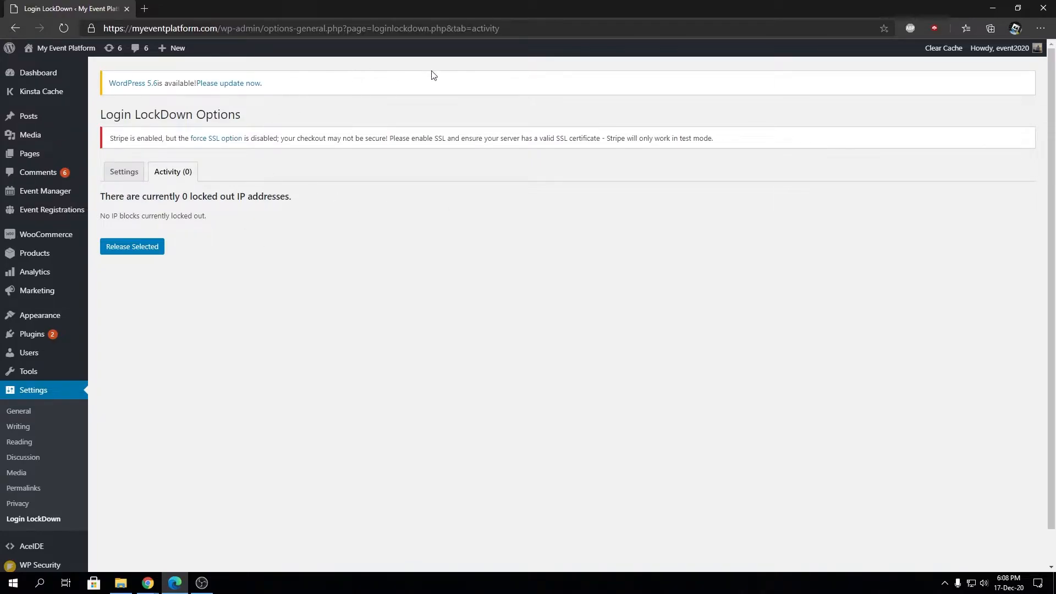
click(132, 174)
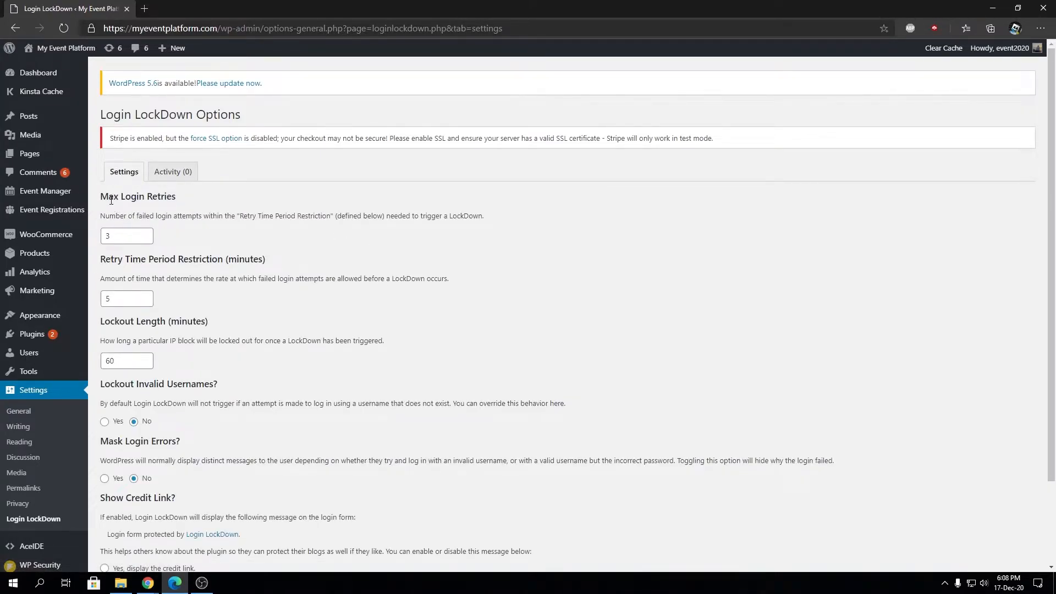
Step: Examine the Login LockDown settings for login retries, retry time period, lockout length and invalid usernames
scroll(598, 283, down, 3)
scroll(598, 283, up, 3)
click(137, 230)
key(Tab)
drag(110, 259, 208, 259)
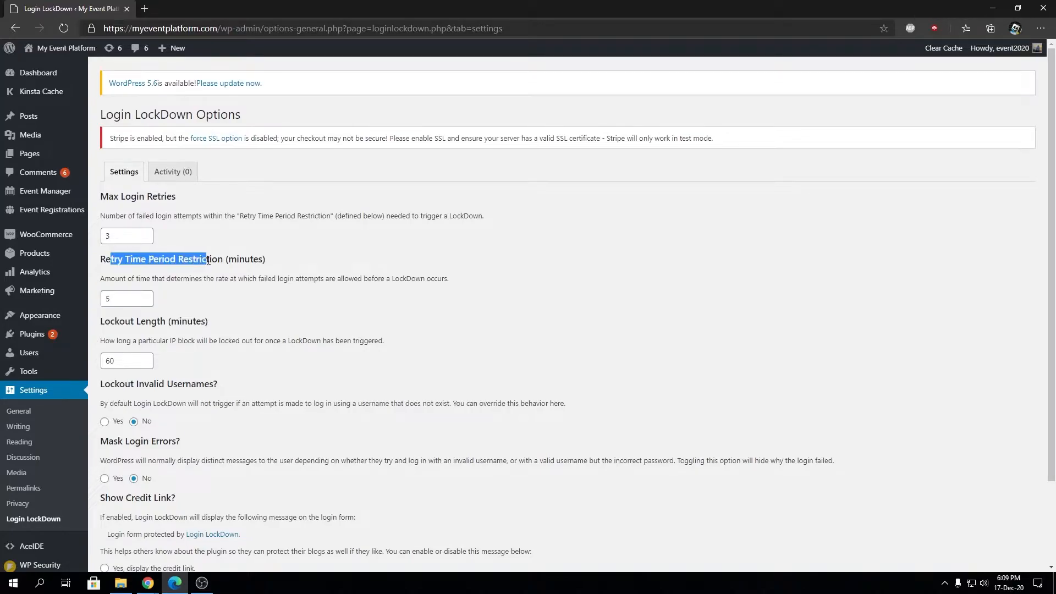
click(264, 298)
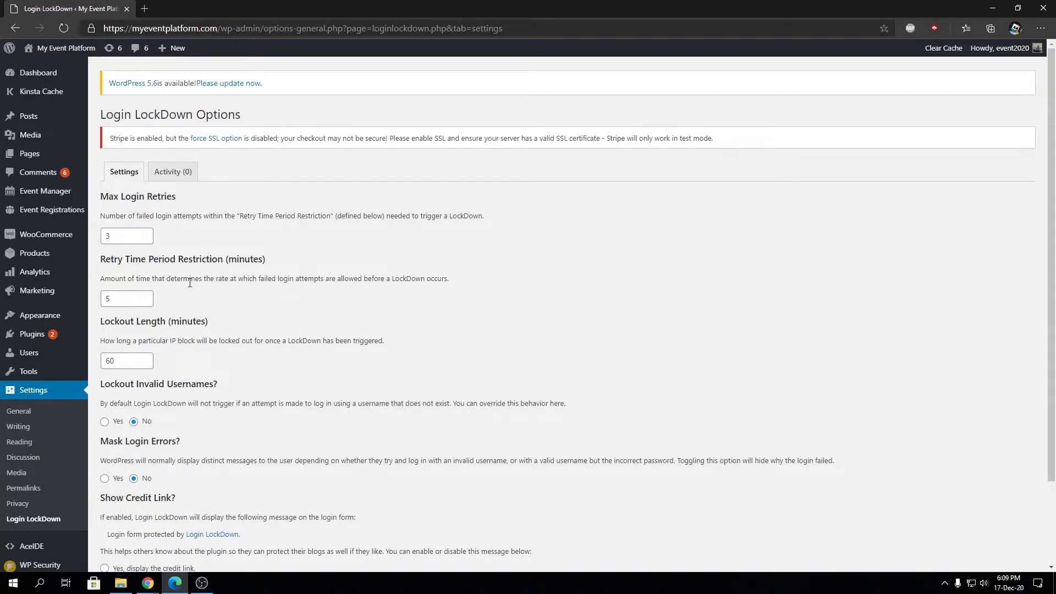
double_click(125, 293)
click(144, 332)
drag(120, 324, 160, 322)
click(126, 358)
scroll(348, 361, down, 2)
drag(125, 304, 196, 305)
scroll(256, 314, down, 1)
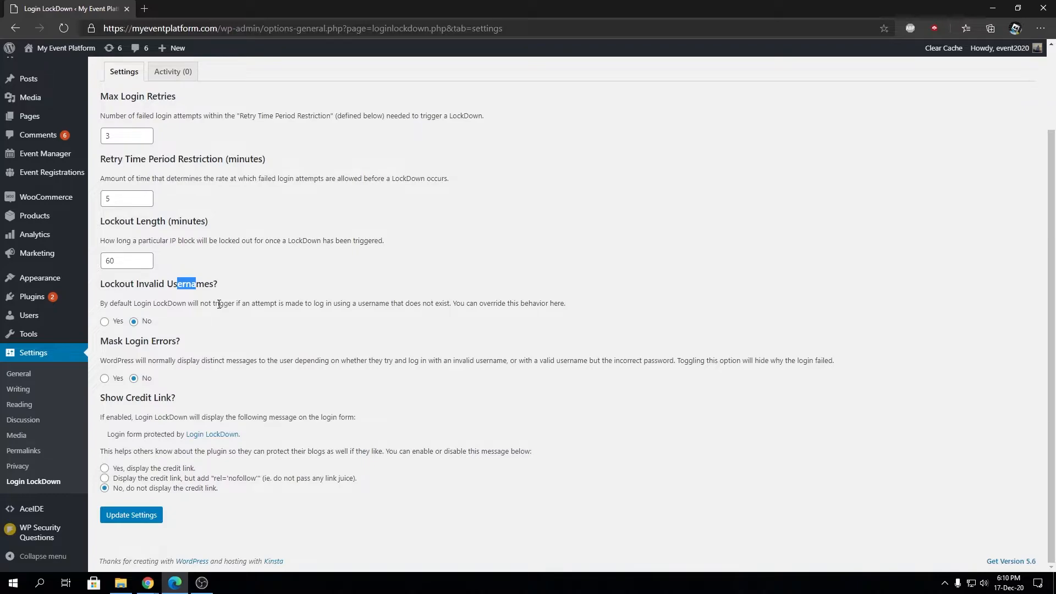
Step: Set both Lockout Invalid Usernames and Mask Login Errors to Yes
click(105, 322)
click(105, 379)
drag(133, 434, 176, 435)
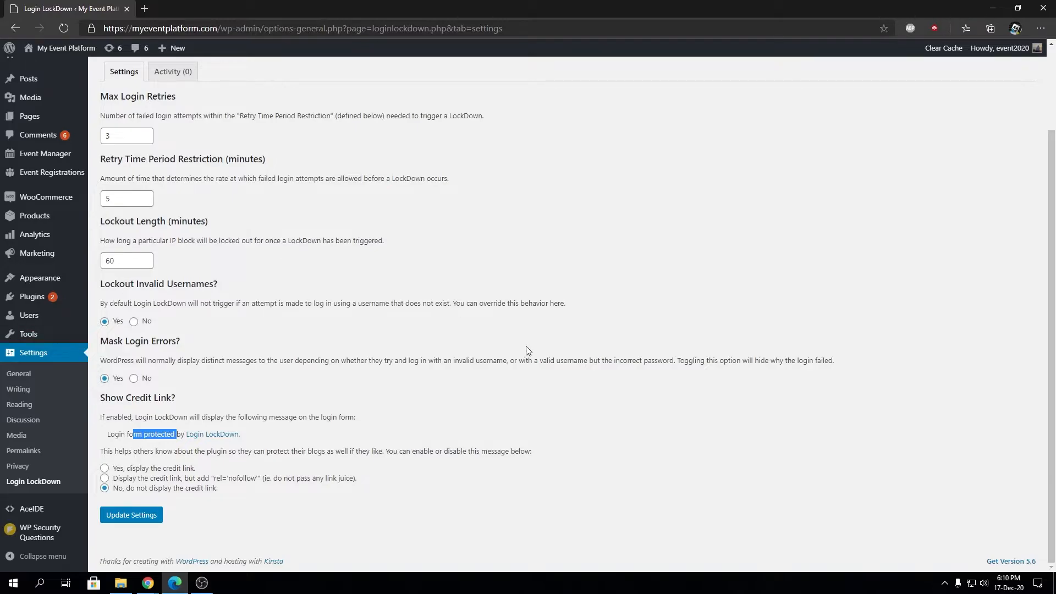
scroll(528, 350, up, 3)
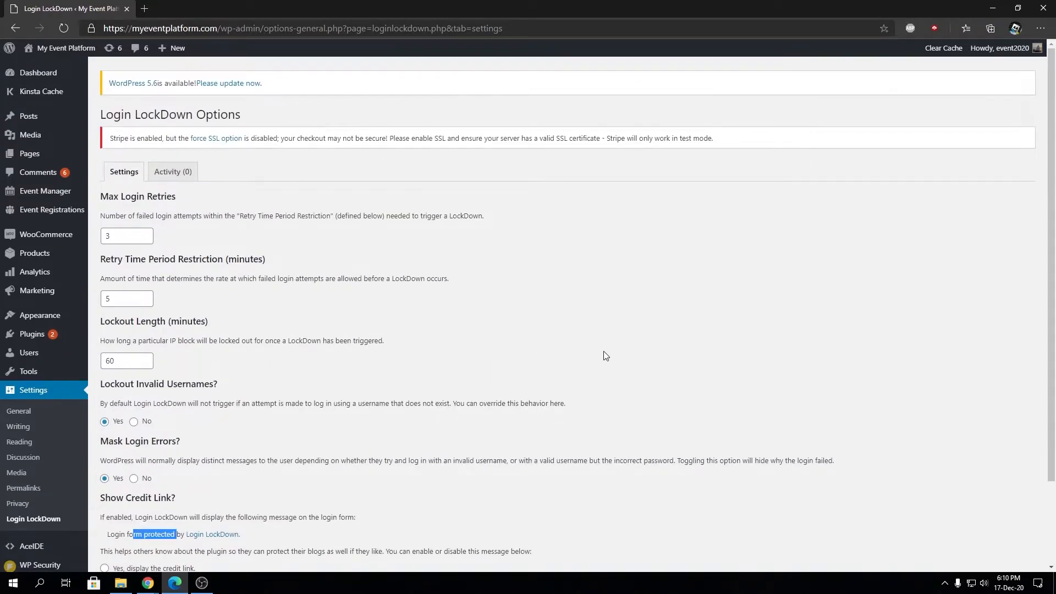
Step: Set Show Credit Link to "Yes, display the credit link" and save the Login LockDown settings
scroll(605, 355, down, 3)
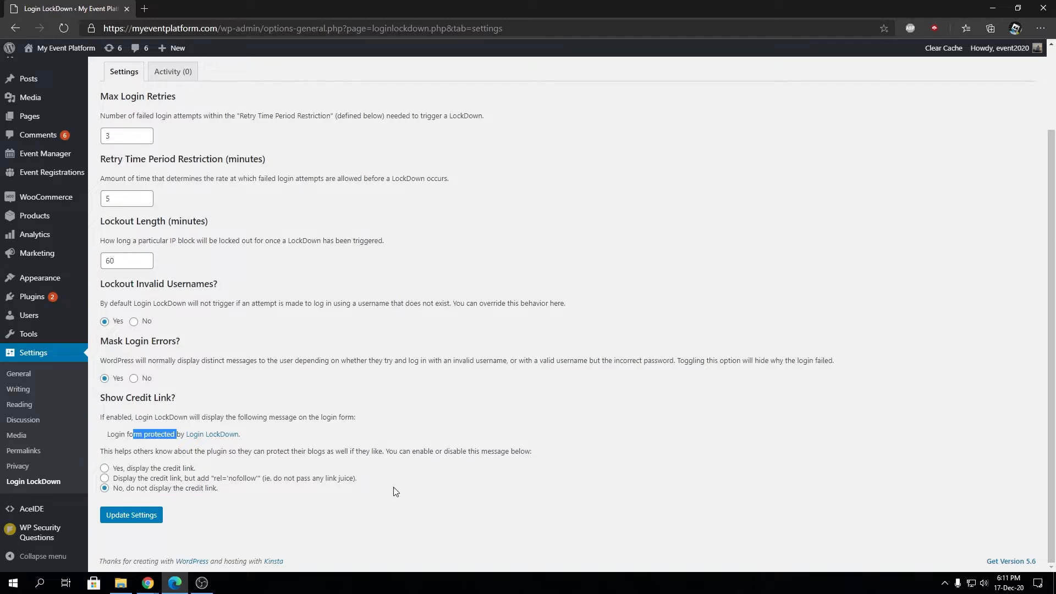
click(105, 470)
click(152, 515)
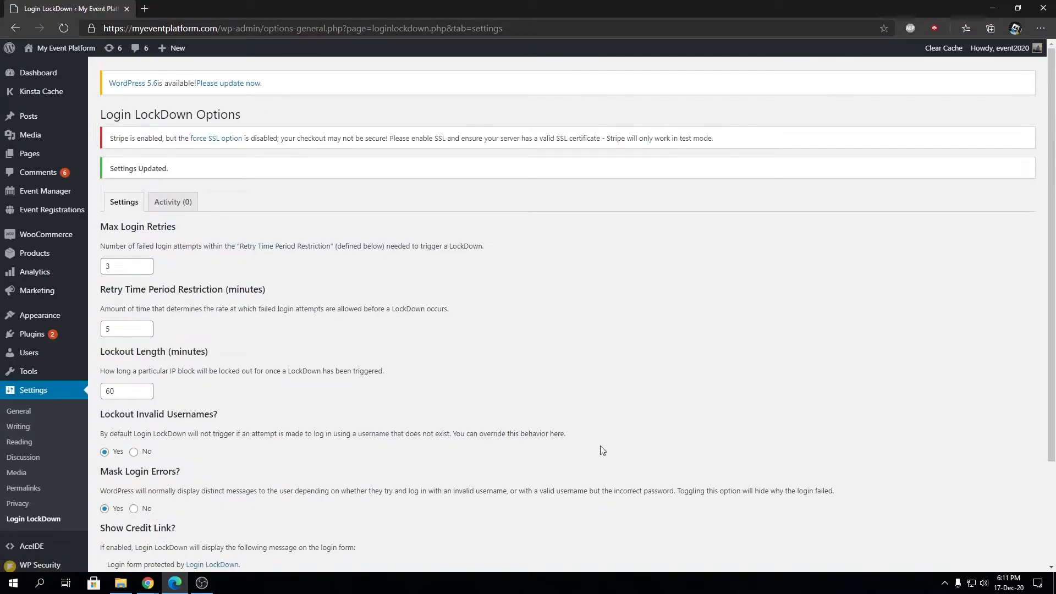
Step: Open a new InPrivate window and load myeventplatform.com/wp-admin/index.php to reach the login form
key(ctrl+shift+n)
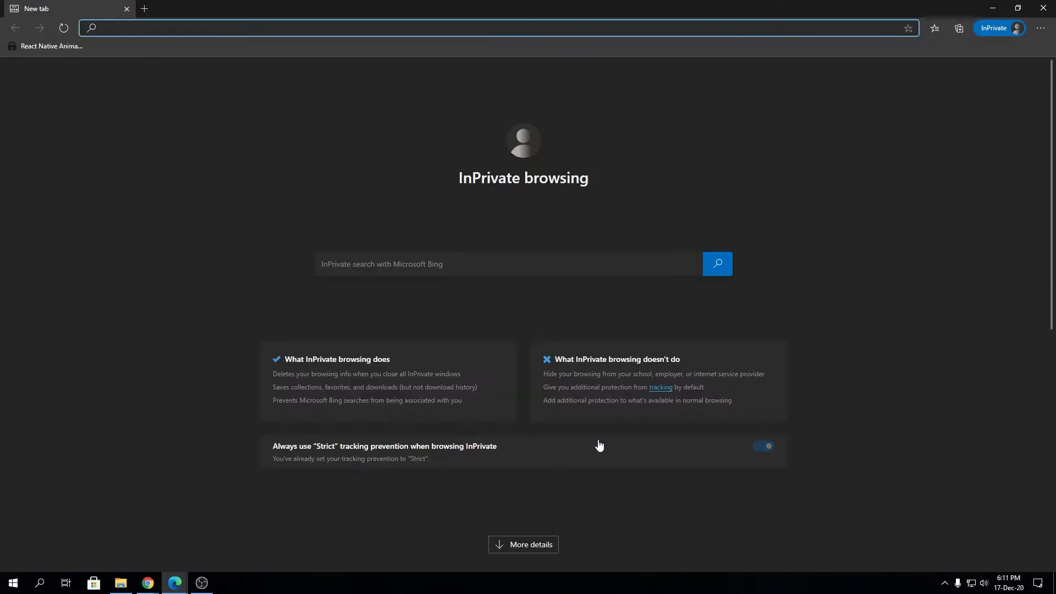
text(mye)
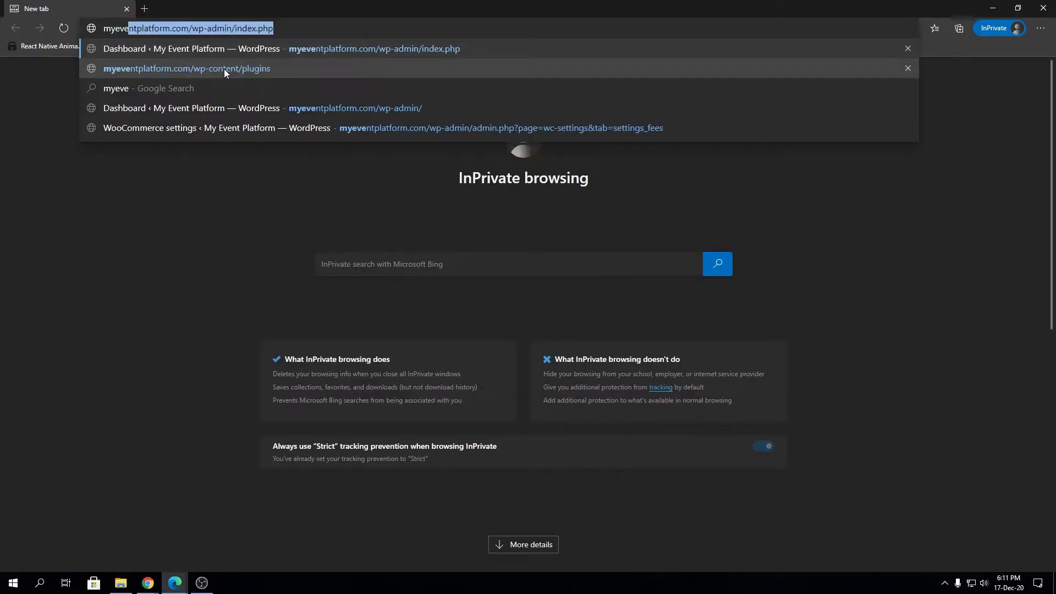
key(Return)
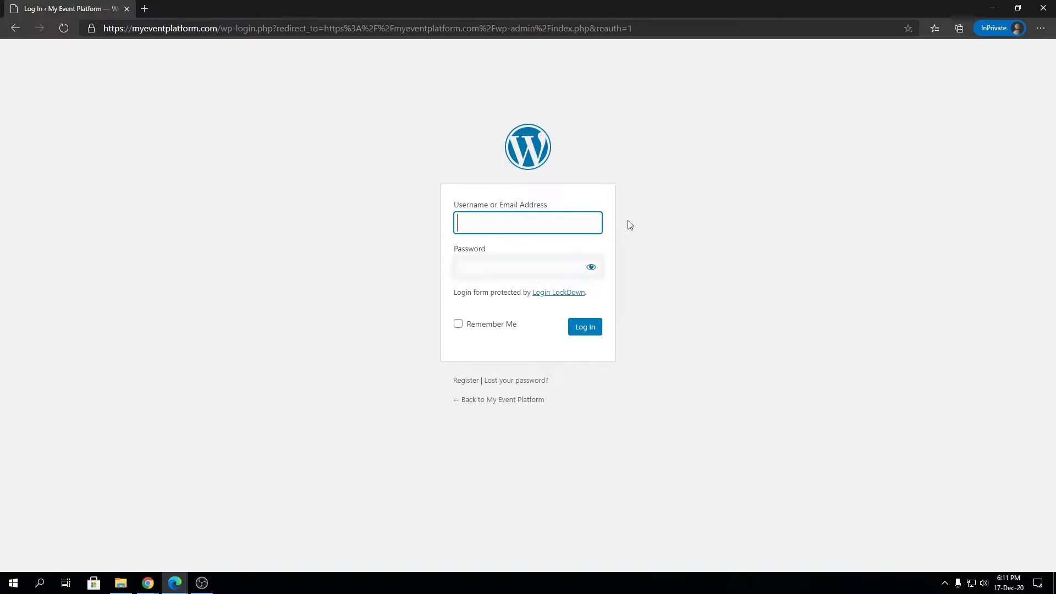
Step: Switch back to the signed-in WordPress admin window and open the Login LockDown options again
mouse_move(175, 583)
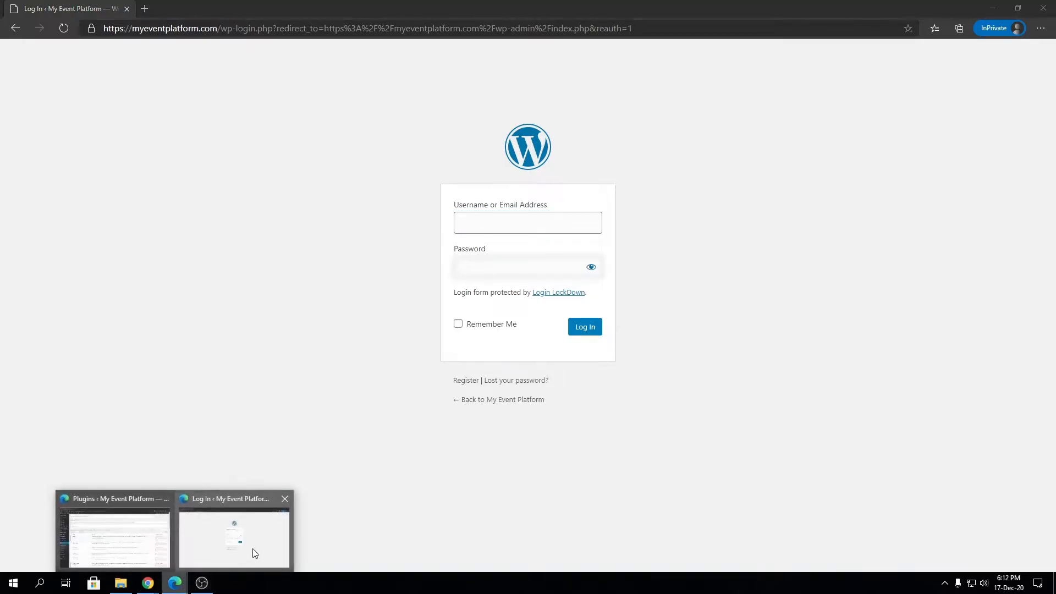
click(118, 528)
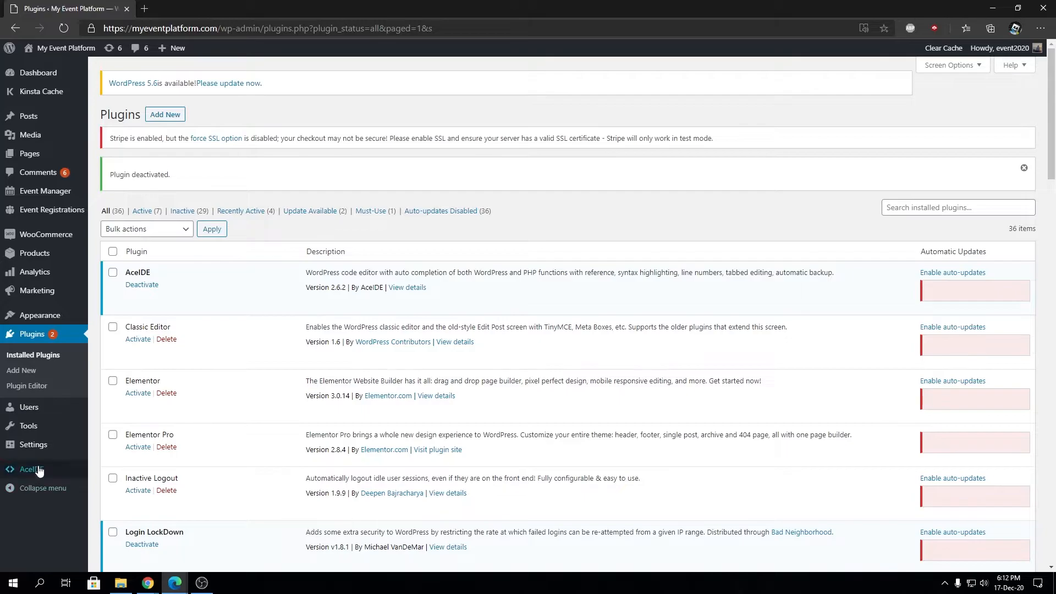
mouse_move(33, 445)
click(116, 541)
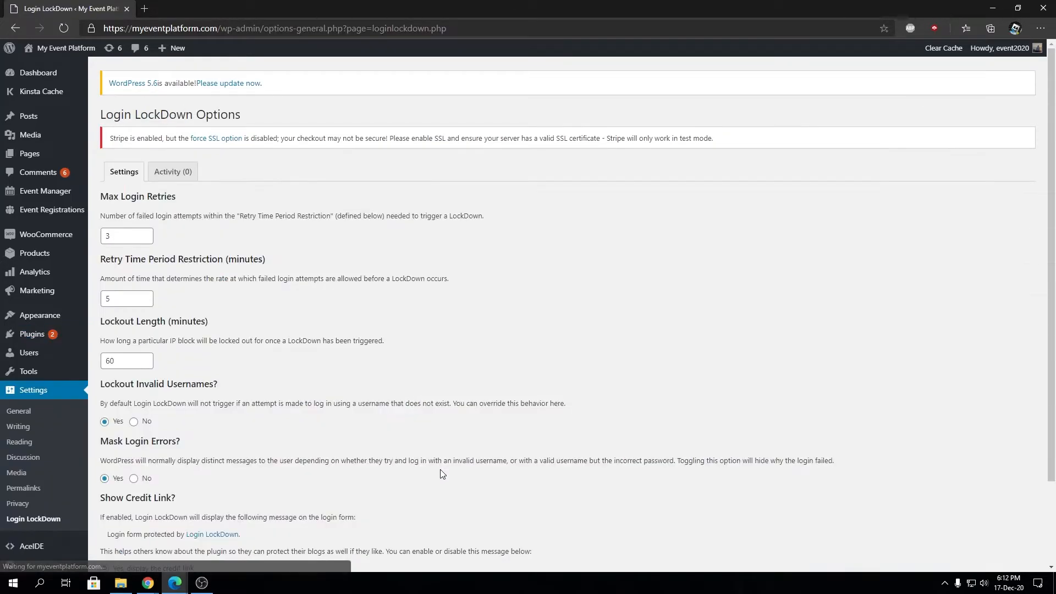
Step: Review the saved options for invalid usernames, error masking, maximum login retries, retry time period and lockout length
scroll(435, 474, down, 2)
drag(140, 341, 177, 341)
drag(115, 284, 151, 284)
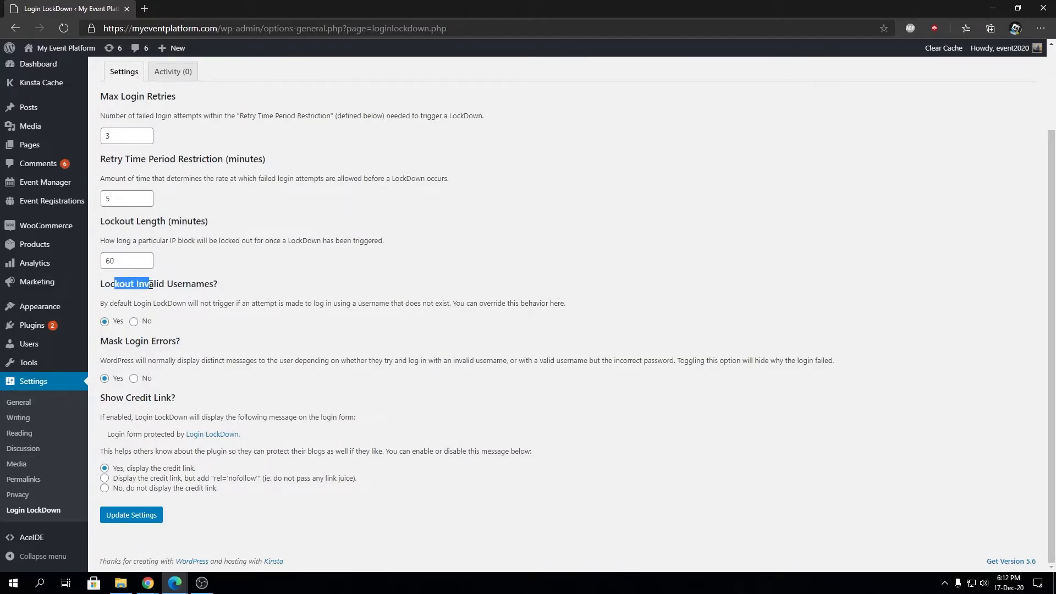
double_click(194, 285)
scroll(194, 290, up, 2)
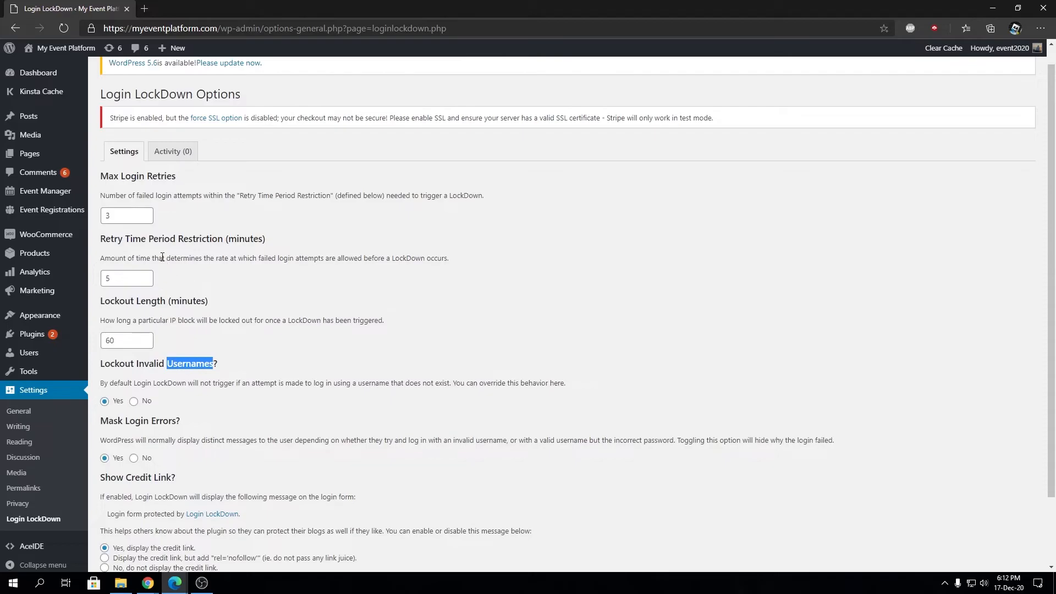
drag(103, 176, 182, 178)
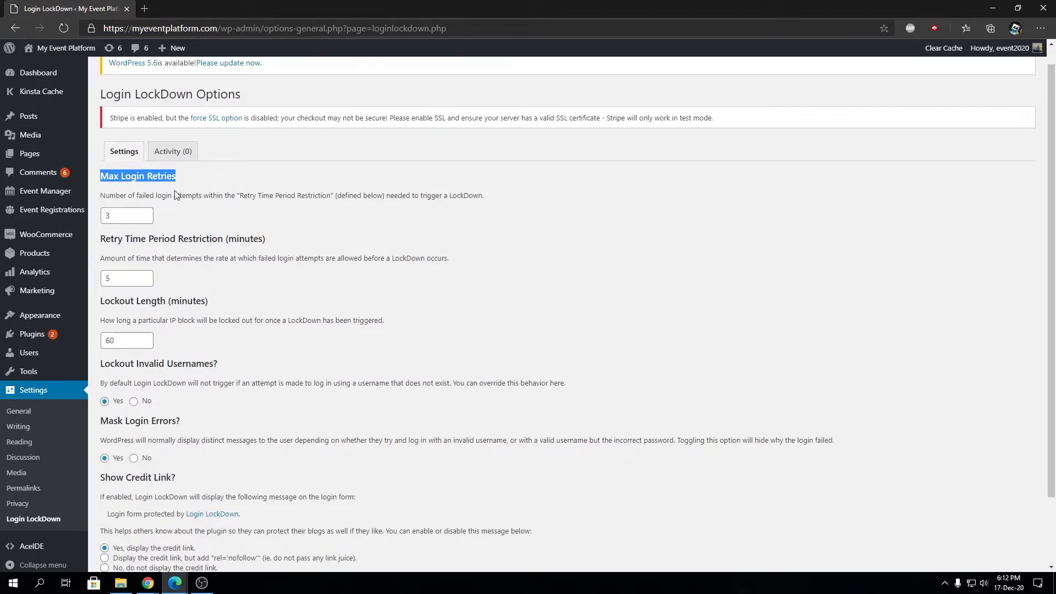
click(114, 214)
drag(105, 238, 196, 239)
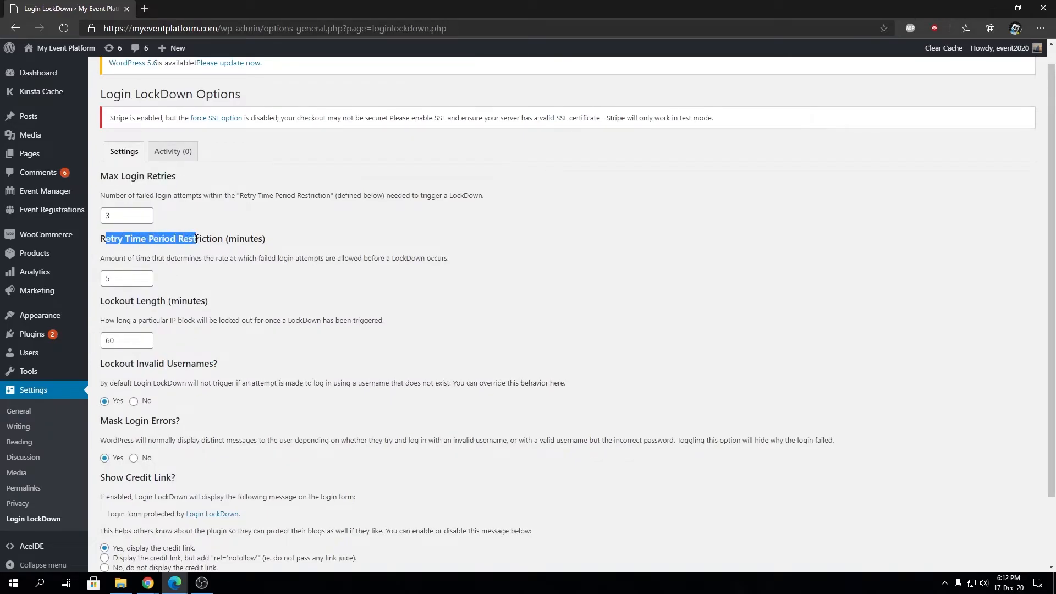
double_click(123, 281)
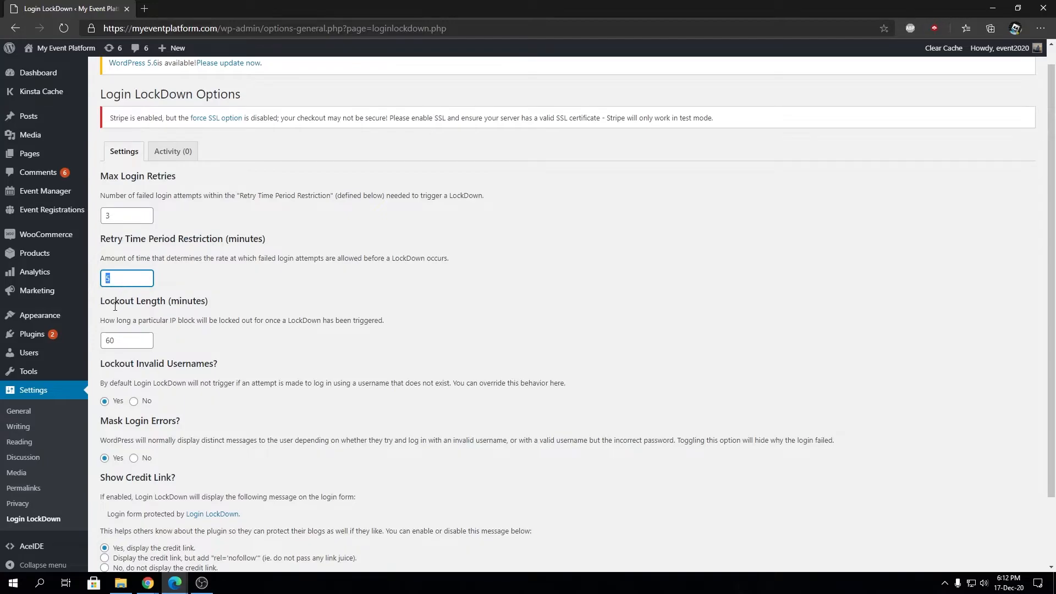
drag(110, 302, 157, 302)
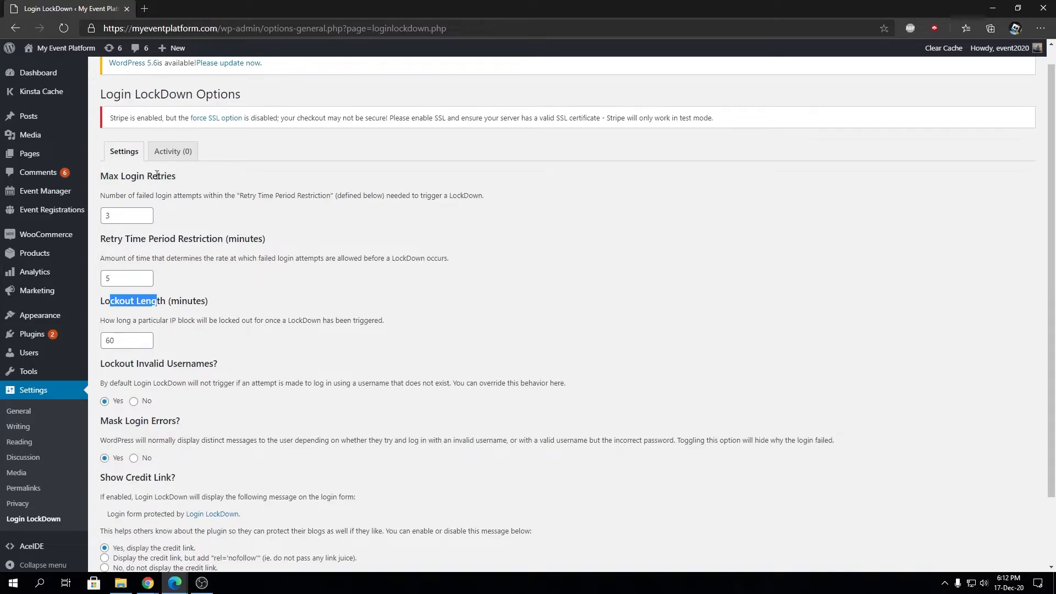
double_click(138, 344)
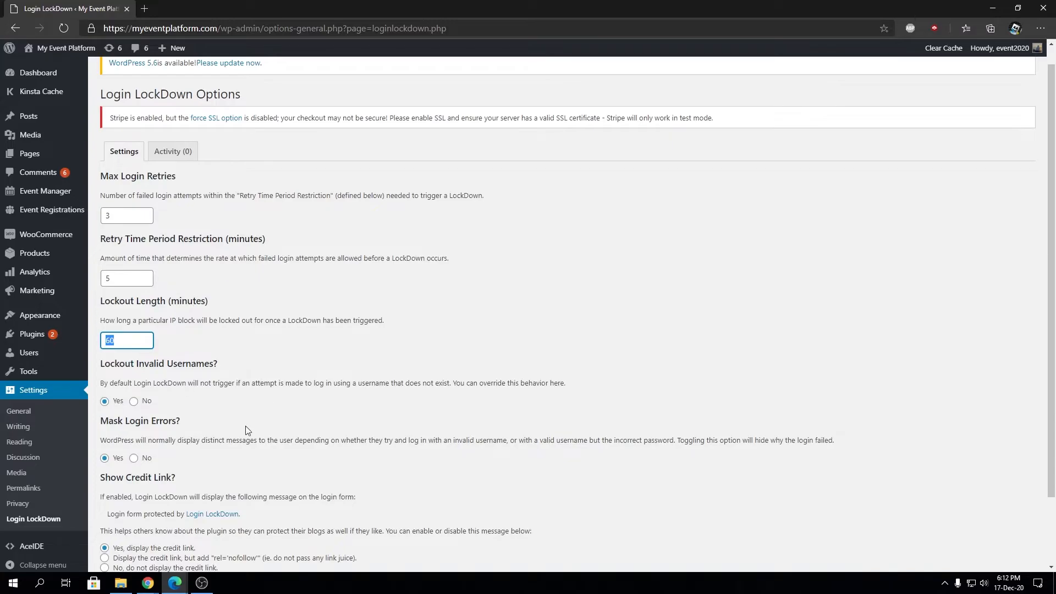
Step: Switch to the InPrivate window showing the WordPress login form
mouse_move(175, 583)
click(261, 541)
click(177, 587)
click(229, 547)
Step: Launch the TouchVPN app from the installed programs and place its window beside the WordPress login form
click(13, 583)
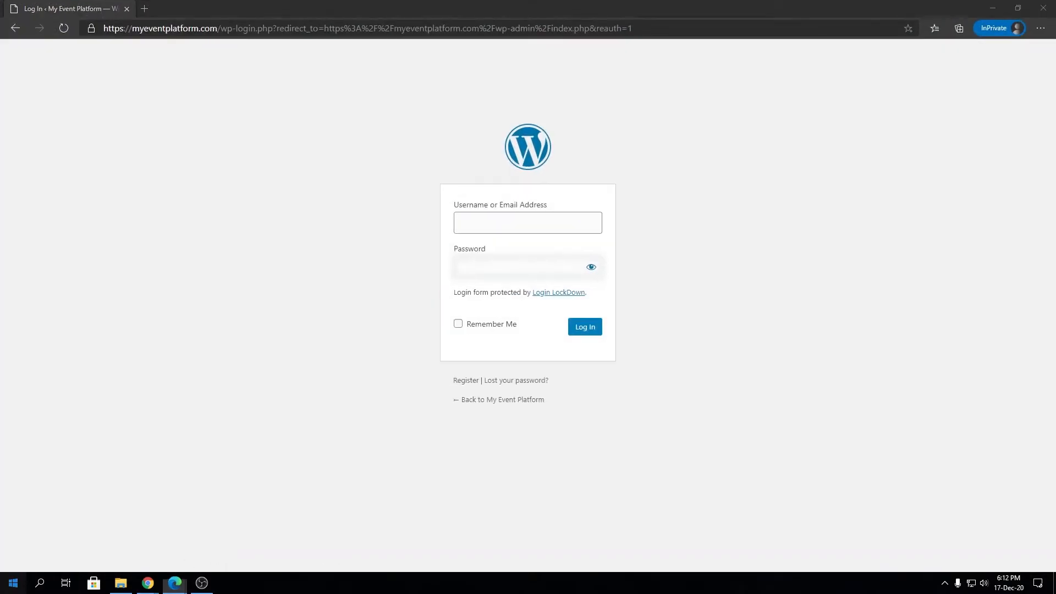
click(56, 409)
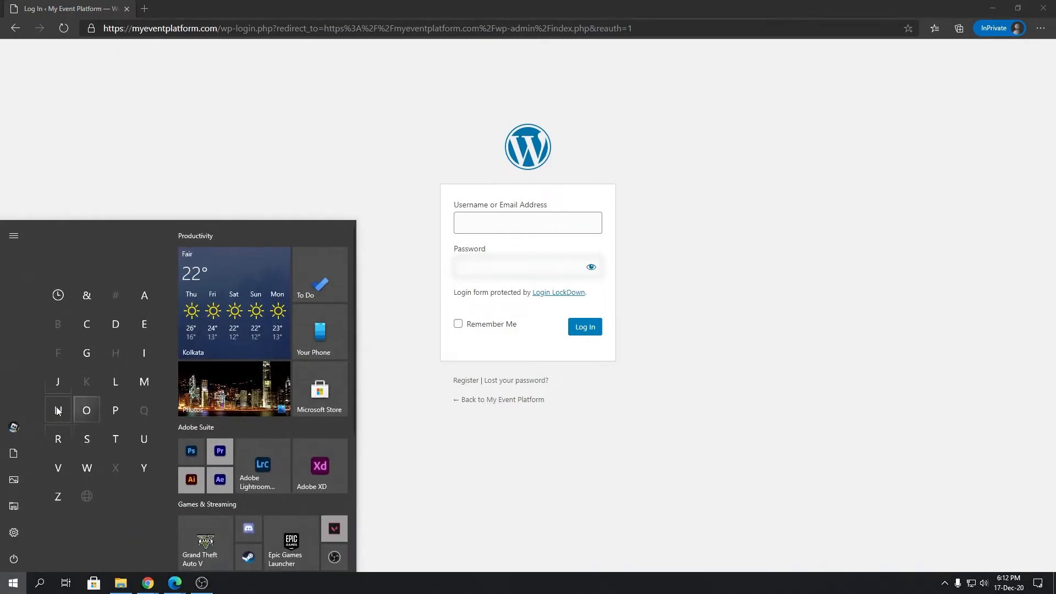
click(117, 431)
click(86, 276)
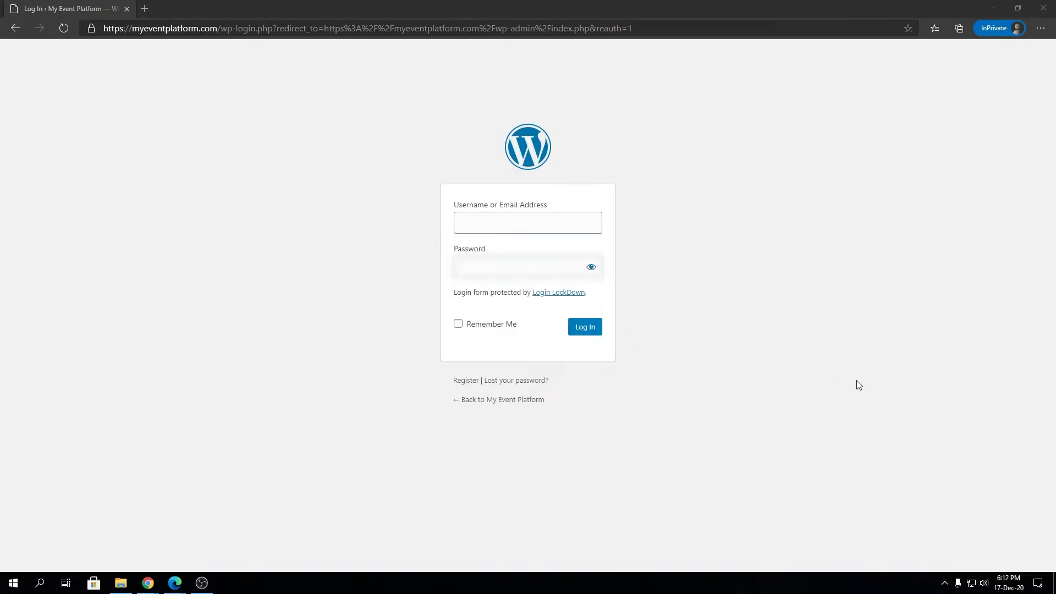
drag(151, 130, 709, 184)
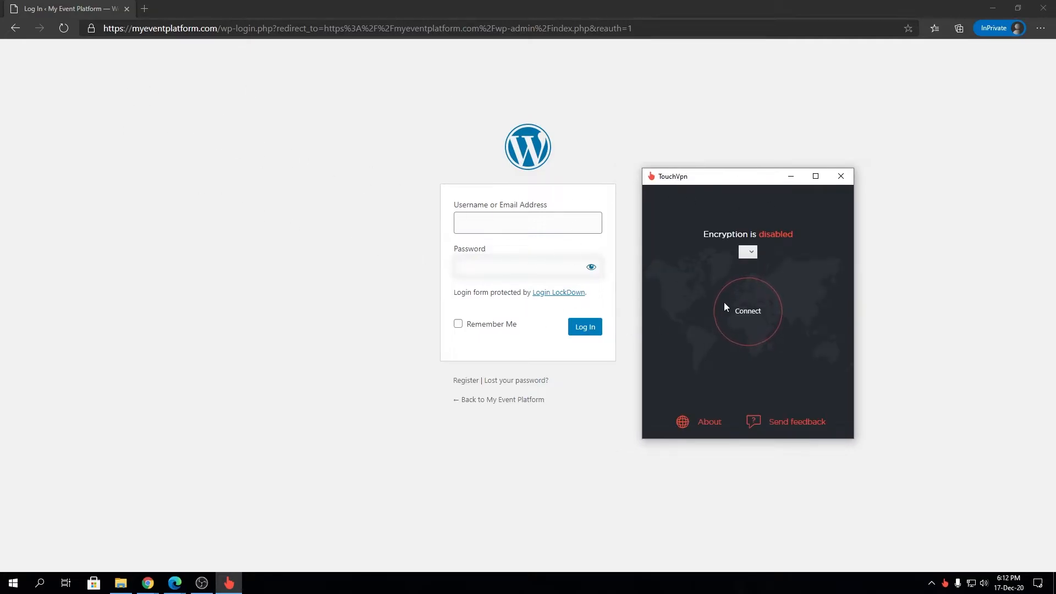
Step: Set the VPN location to United Kingdom, connect, and minimize the TouchVPN window
click(747, 252)
scroll(768, 385, down, 2)
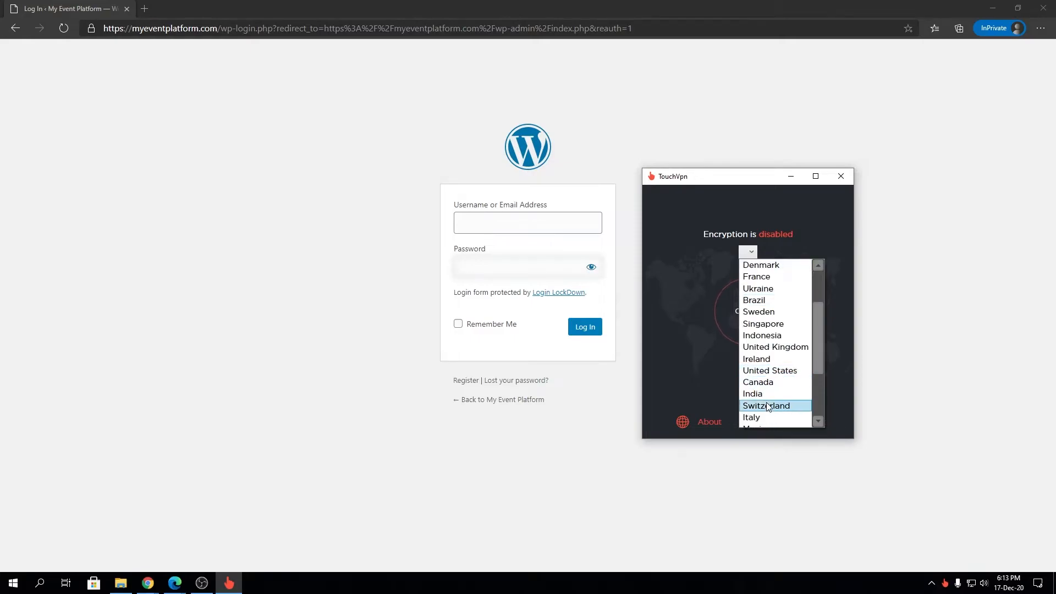
click(764, 393)
click(751, 252)
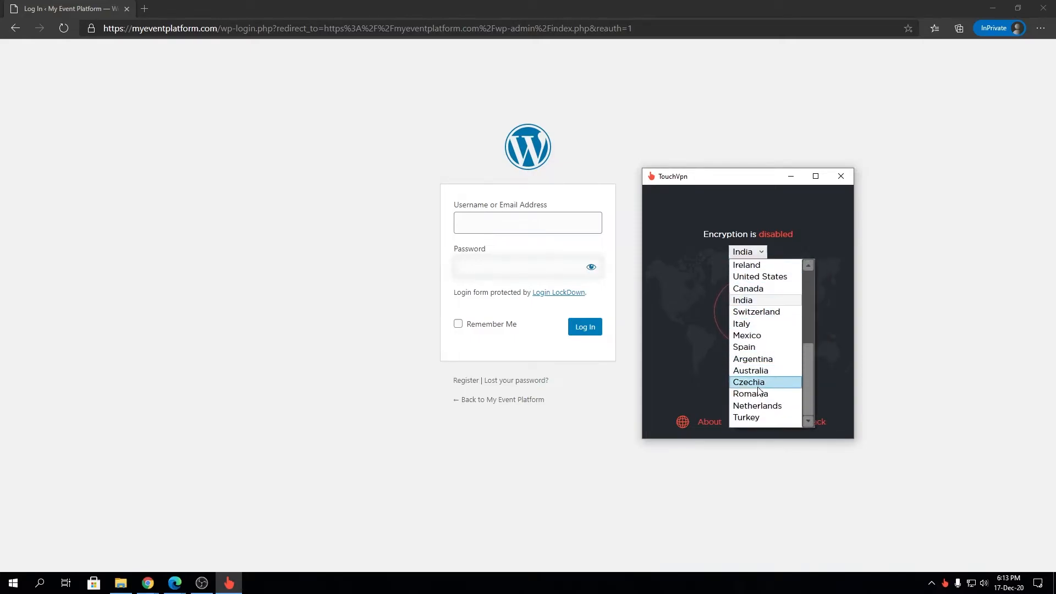
scroll(761, 387, up, 4)
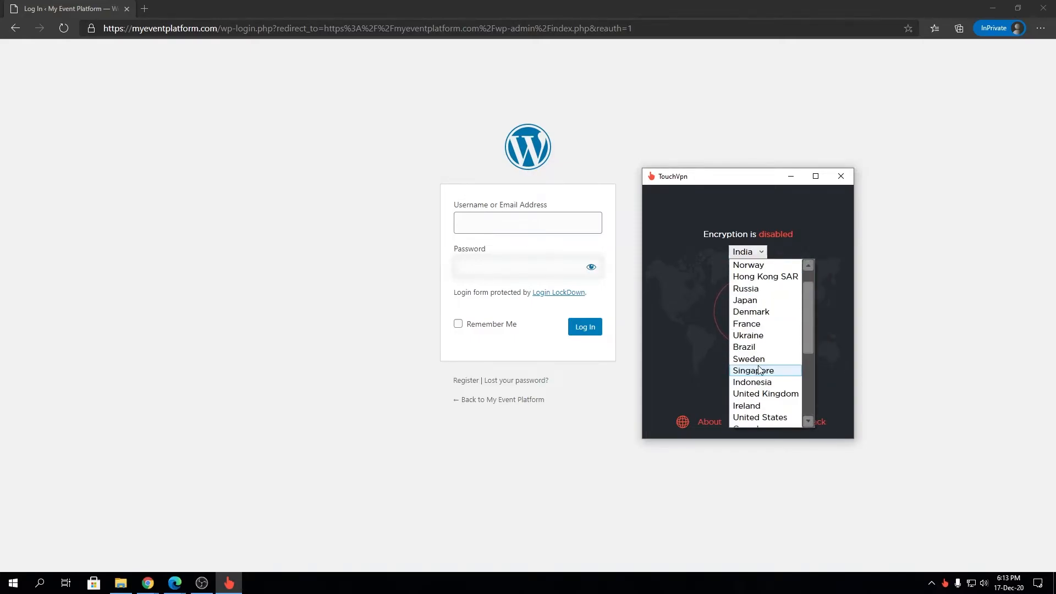
click(773, 395)
click(753, 309)
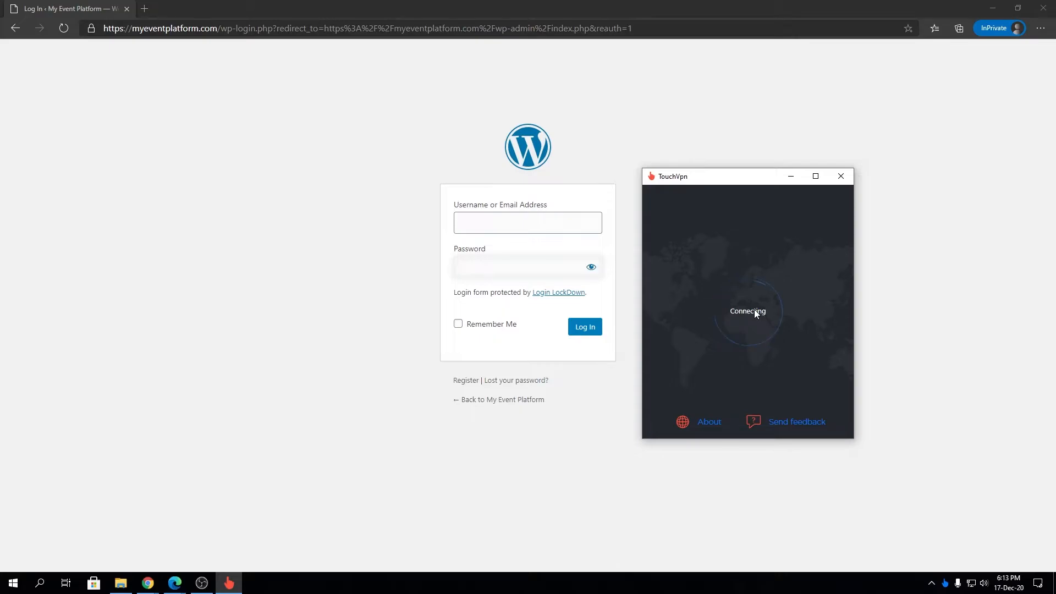
click(793, 179)
Step: Attempt to log in to WordPress with the username event2020 and a test password
click(522, 233)
text(event2020)
key(Tab)
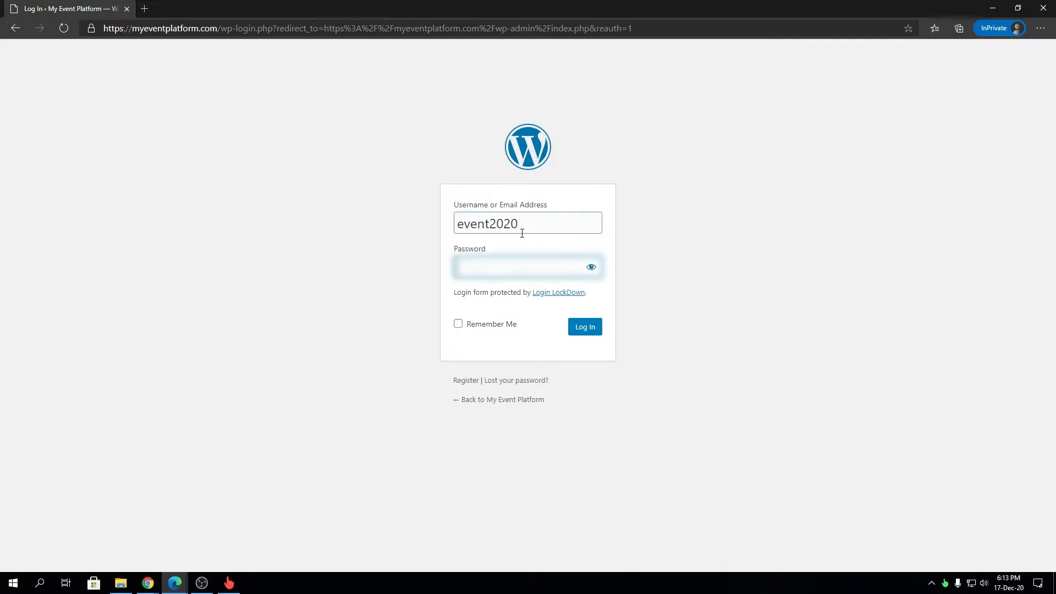
text(********)
click(585, 328)
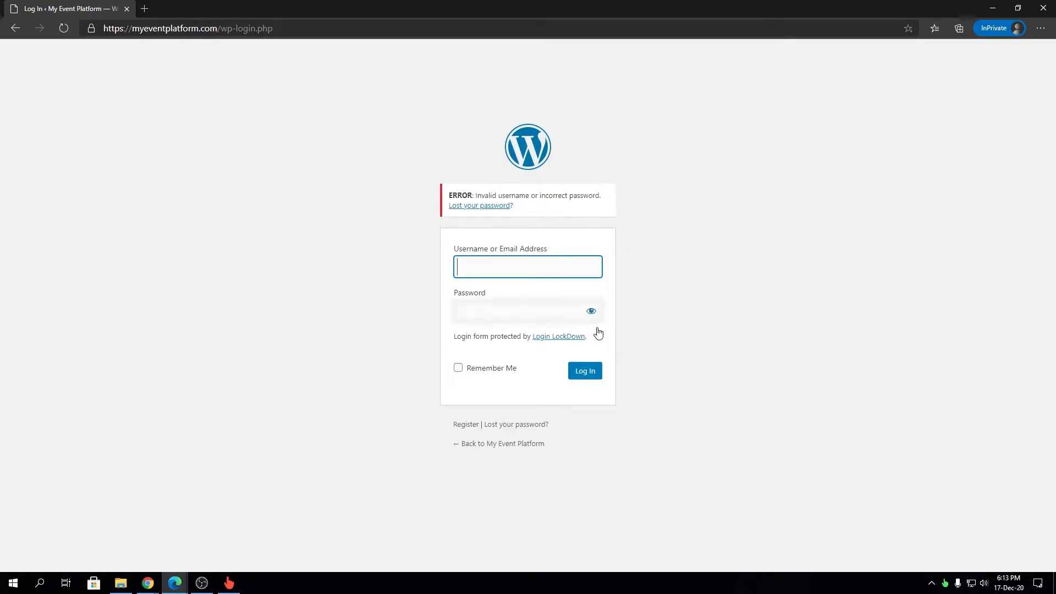
Step: Examine the login error wording and check the Login LockDown options in the signed-in admin window
drag(457, 228, 563, 216)
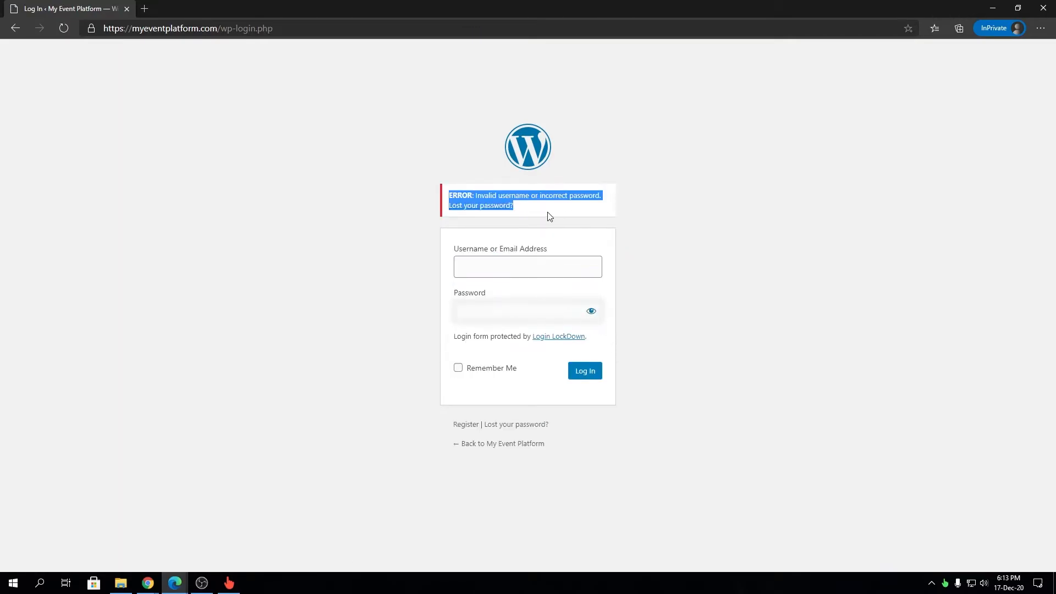
click(550, 216)
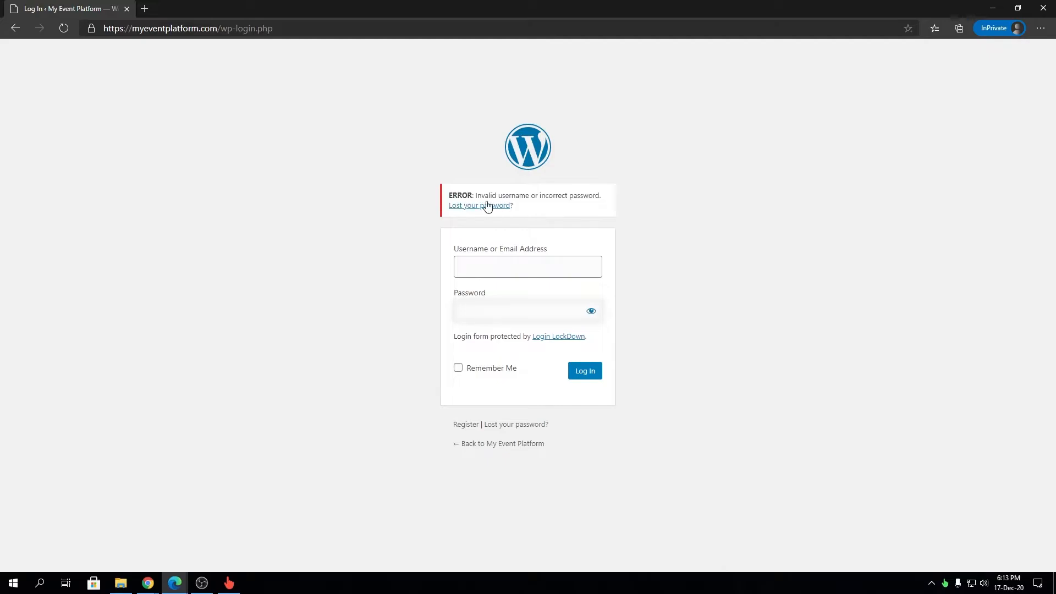
drag(477, 195, 603, 207)
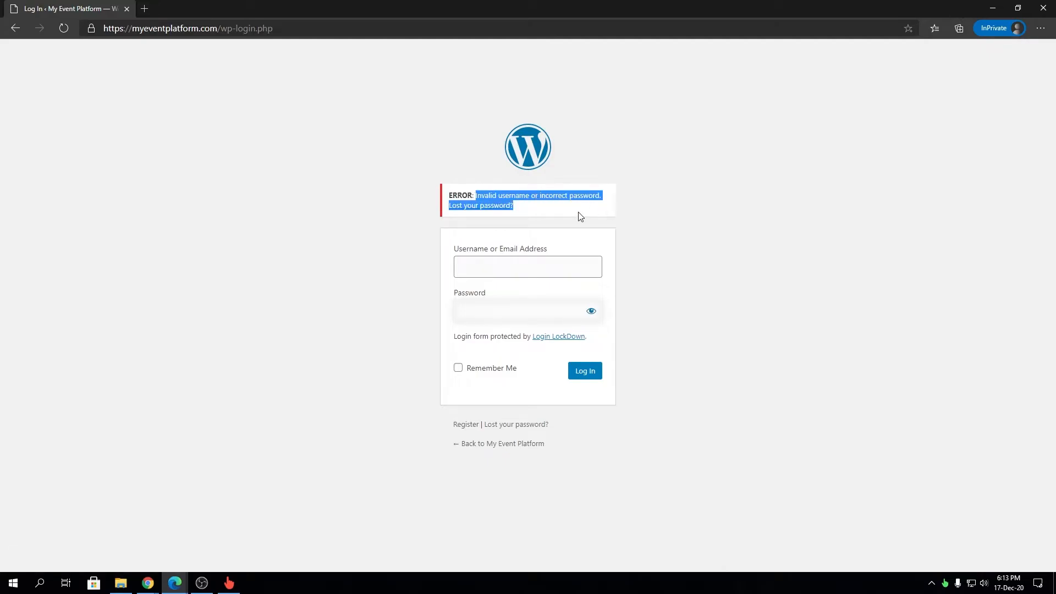
click(579, 215)
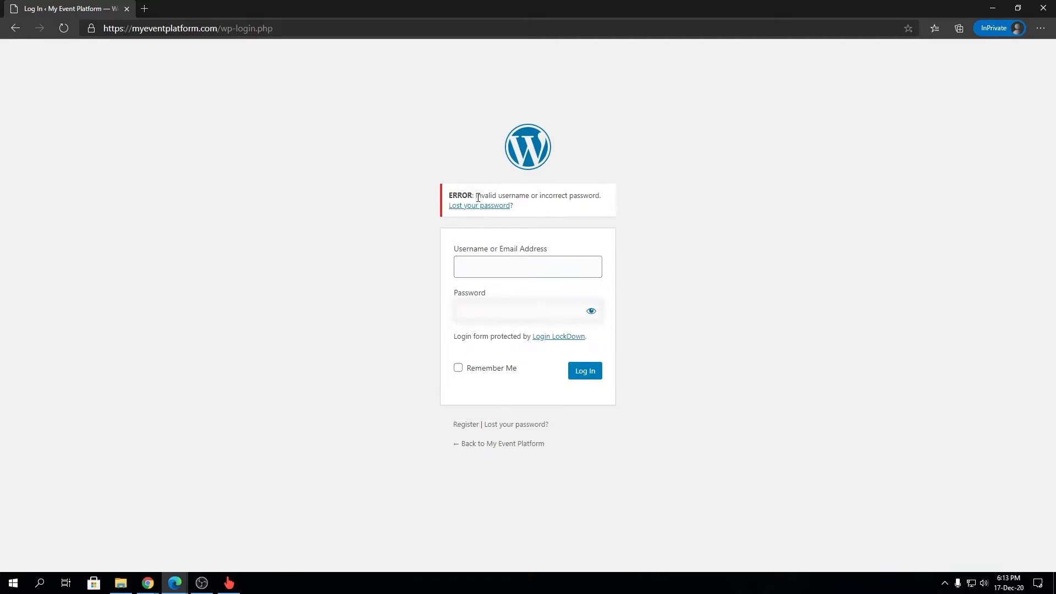
drag(477, 196, 523, 215)
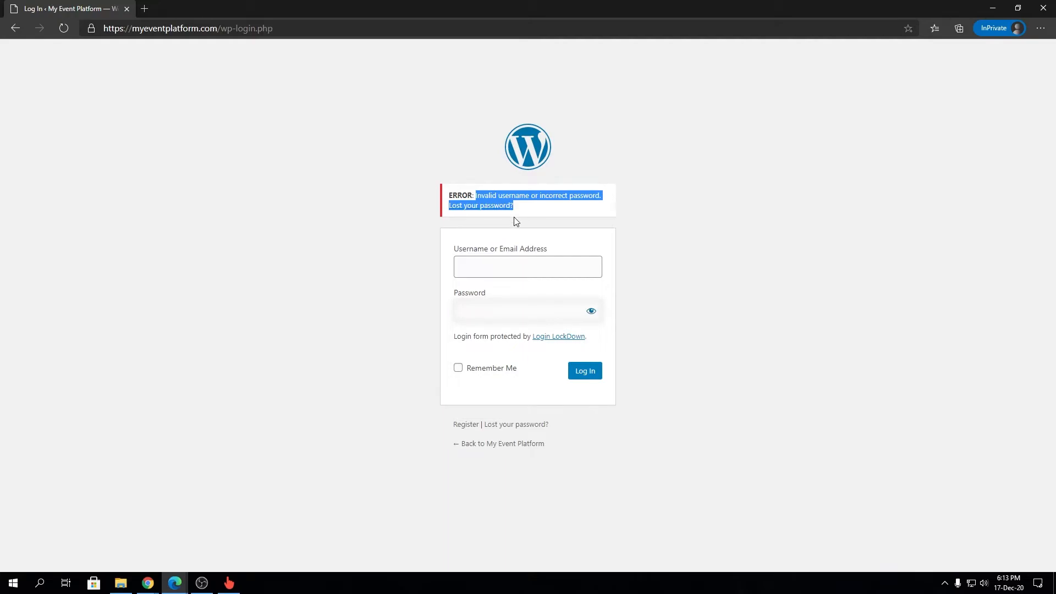
double_click(454, 197)
drag(527, 209, 480, 197)
mouse_move(174, 581)
click(155, 544)
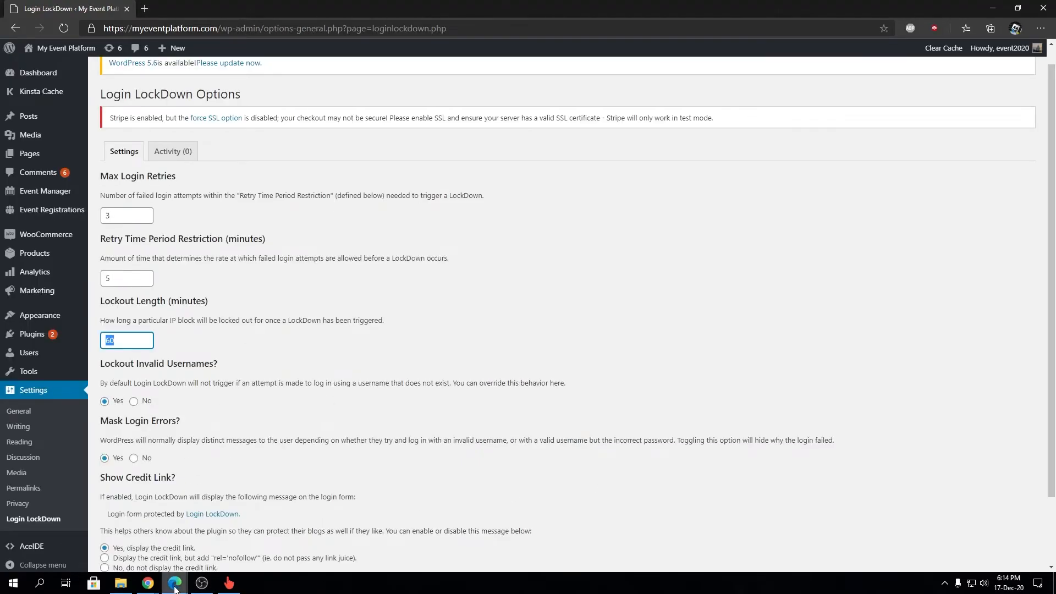
Step: Return to the InPrivate login form and attempt to log in with the username event2021 and a test password
mouse_move(175, 588)
click(235, 536)
click(531, 267)
text(event2021)
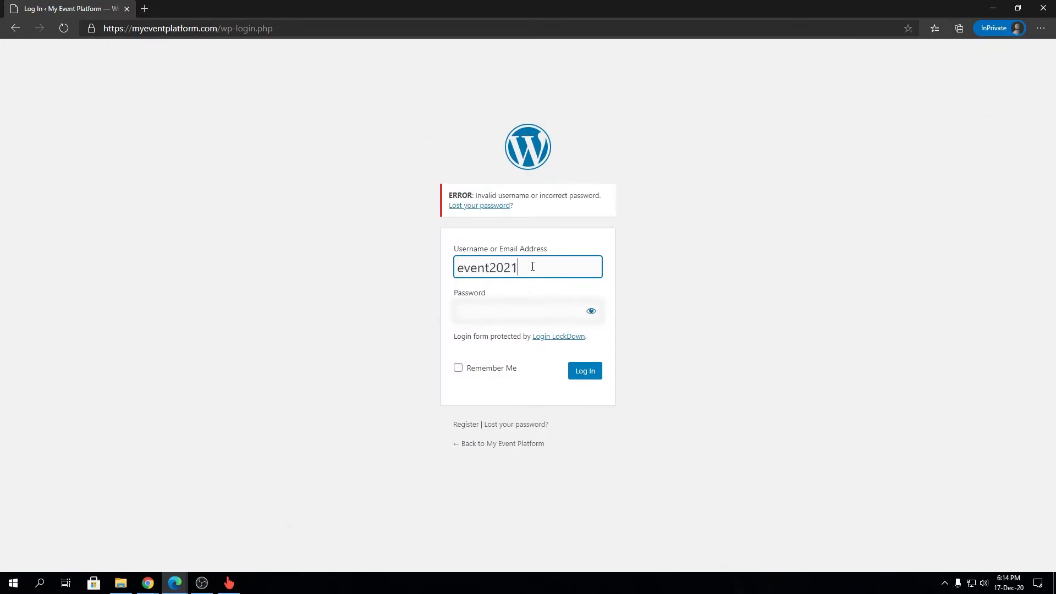
key(Tab)
text(********)
click(591, 369)
Step: Make another login attempt with the username das and a test password, and read the resulting message
text(das)
click(498, 309)
text(••••••••••)
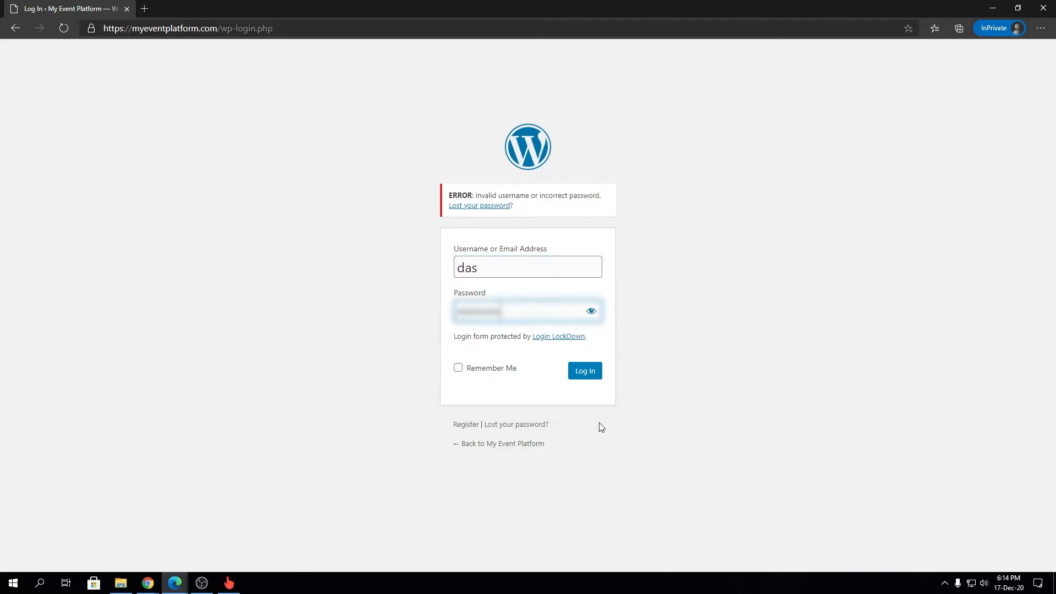
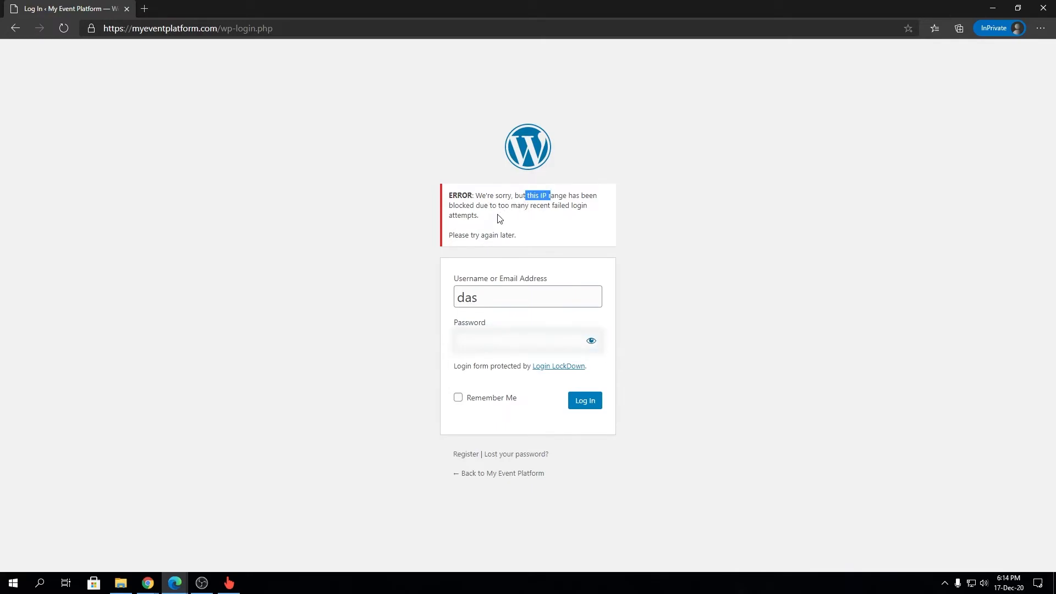
drag(459, 237, 499, 239)
Step: Switch to the signed-in admin window, open the Login LockDown activity list and select the locked-out IP address
mouse_move(175, 581)
click(116, 528)
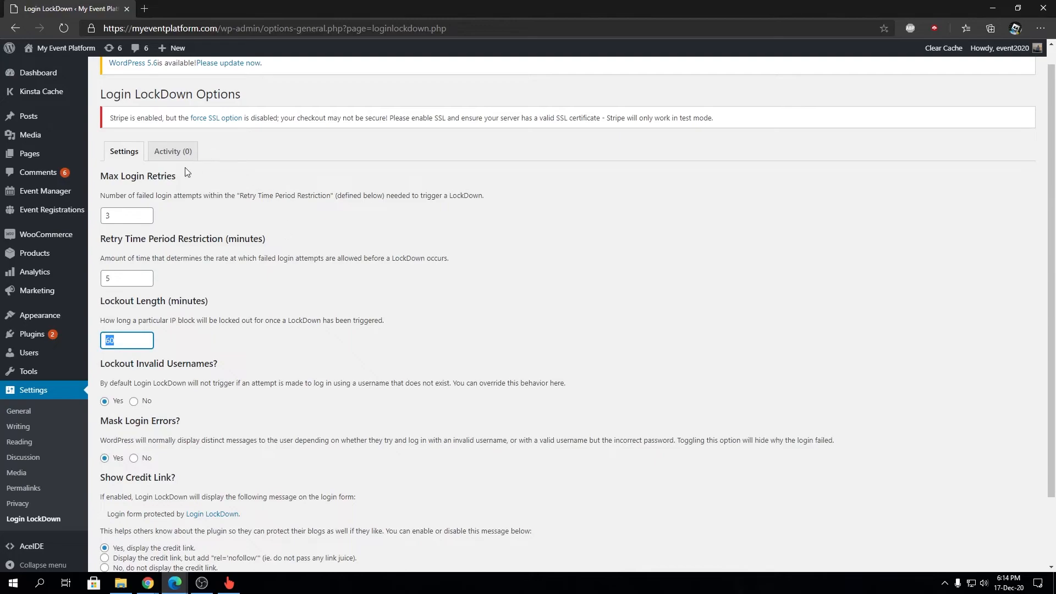
click(172, 152)
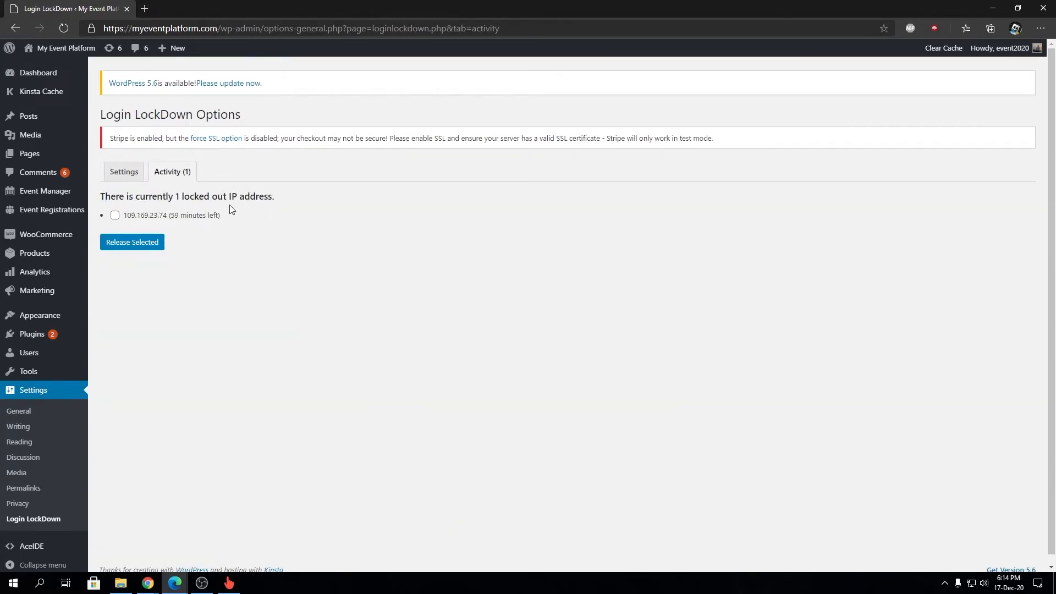
drag(129, 218, 197, 217)
click(116, 216)
Step: Return to the Login LockDown settings and review the maximum login retries, retry time period, lockout length and remaining options
click(123, 172)
drag(108, 197, 151, 198)
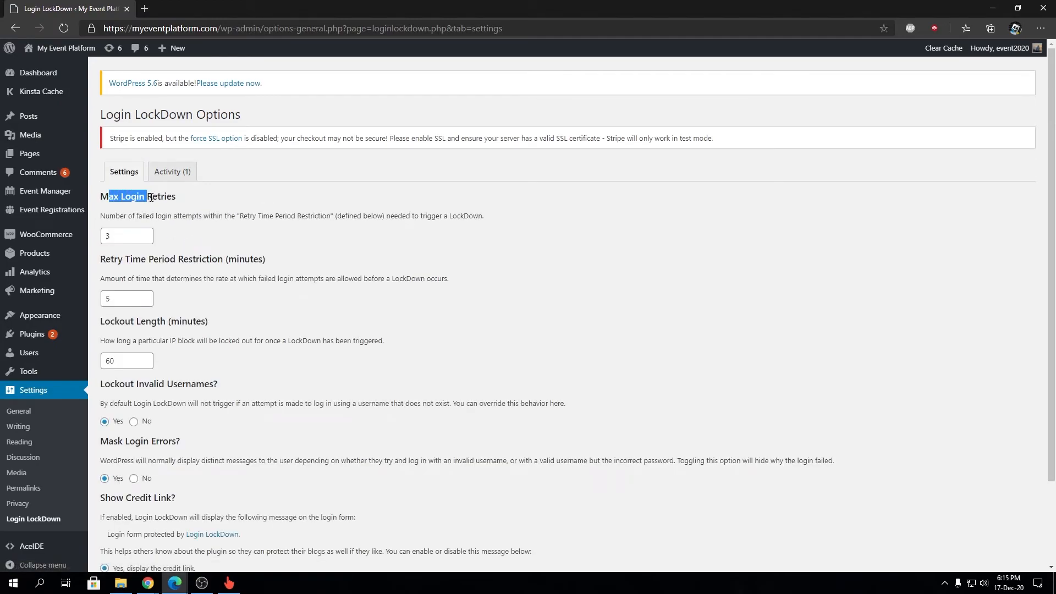
click(120, 237)
double_click(118, 299)
click(115, 234)
click(124, 297)
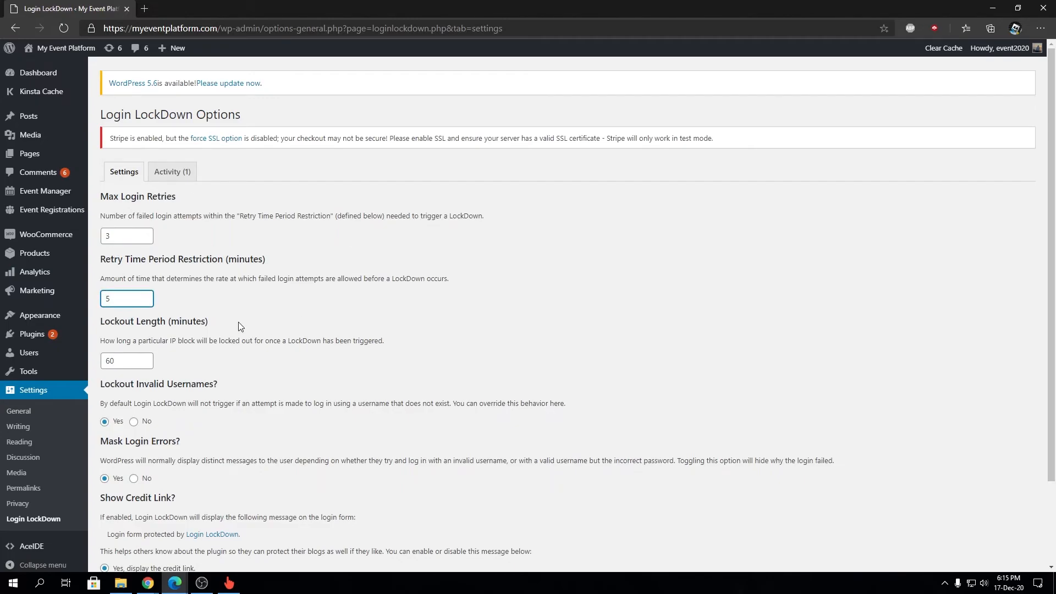
key(Tab)
drag(179, 321, 194, 321)
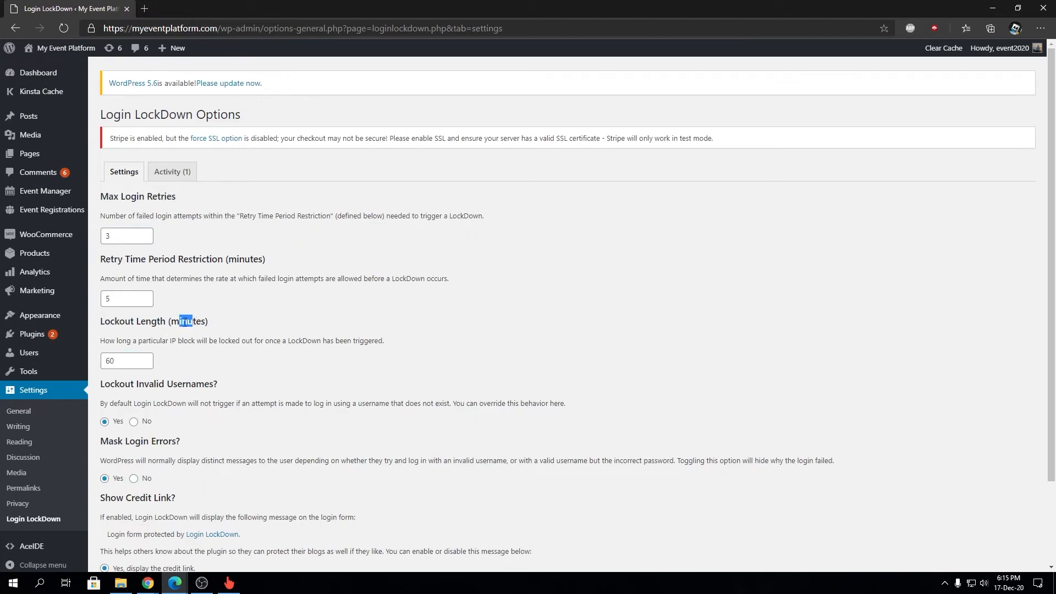
click(129, 235)
key(Tab)
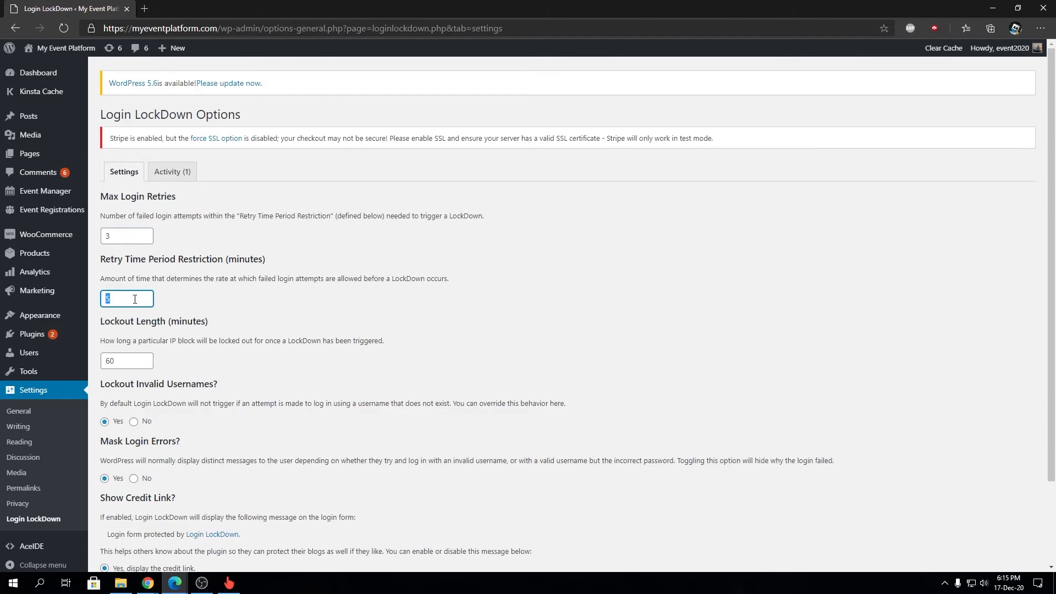
drag(99, 196, 171, 197)
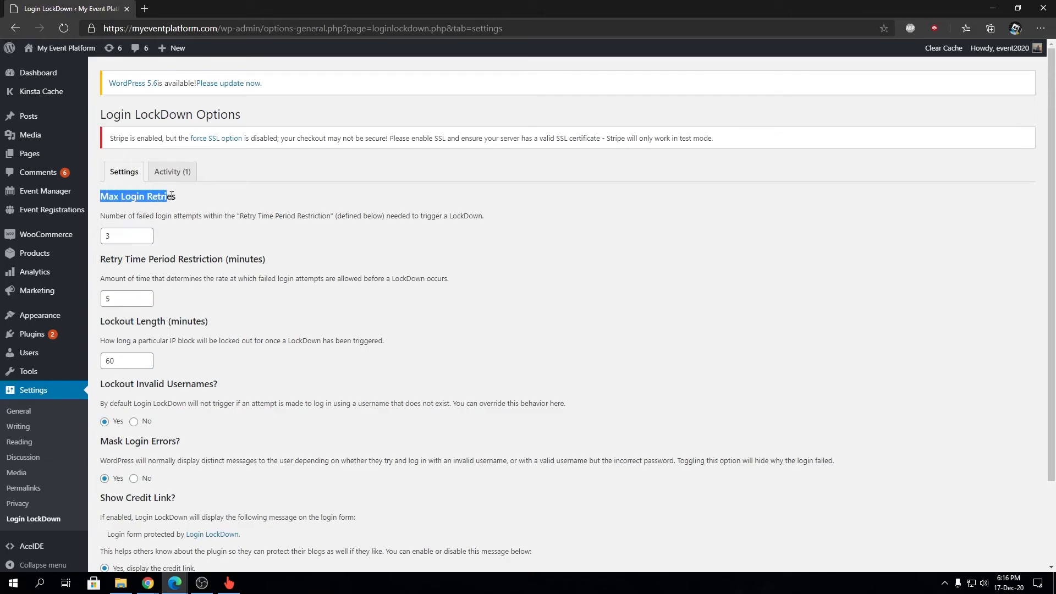
double_click(130, 232)
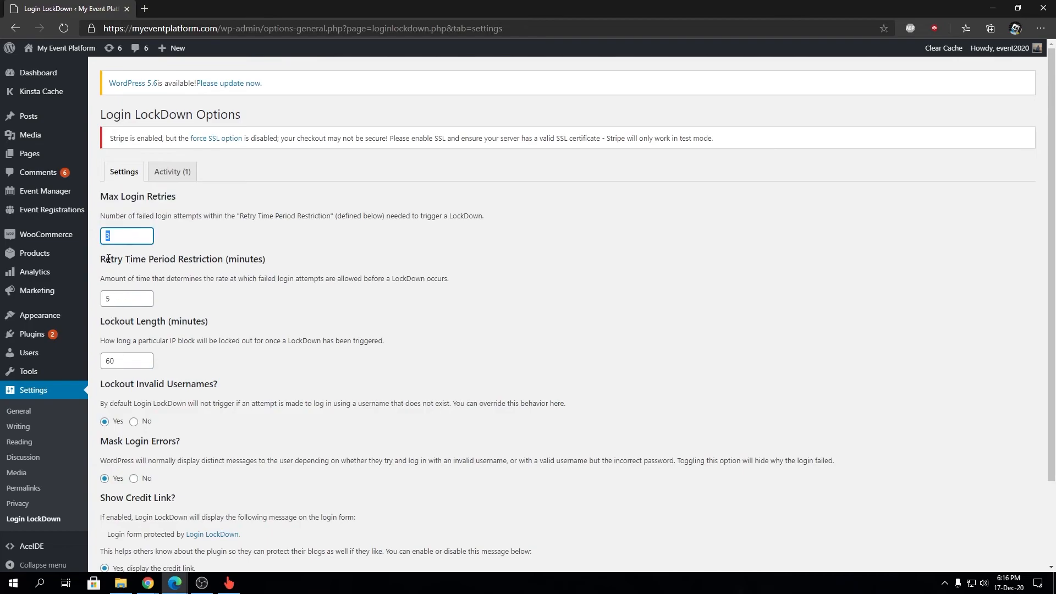
drag(108, 259, 195, 259)
double_click(121, 296)
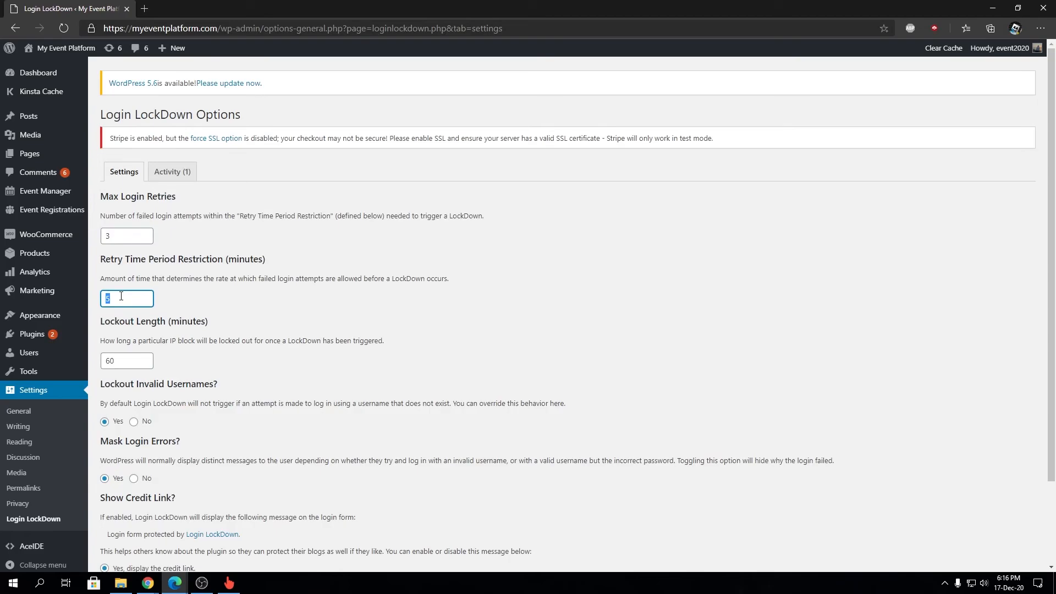
double_click(117, 322)
double_click(132, 358)
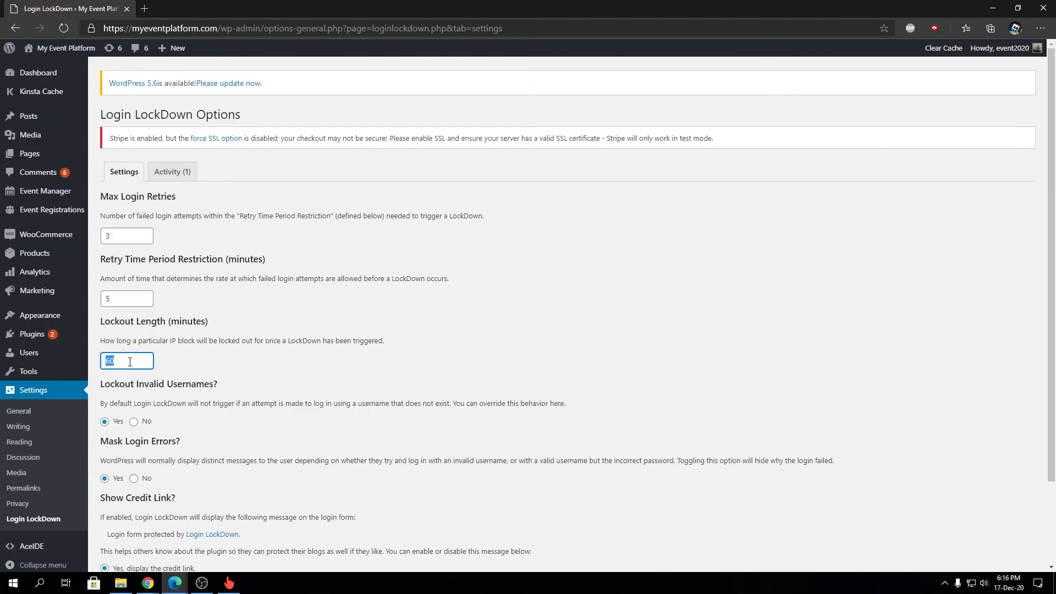
scroll(130, 362, down, 2)
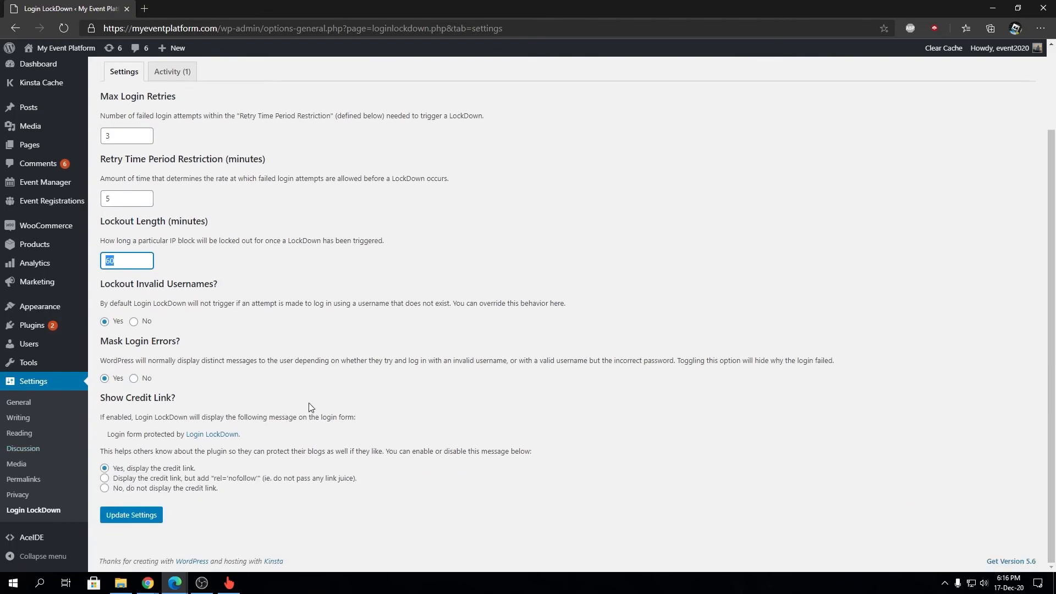